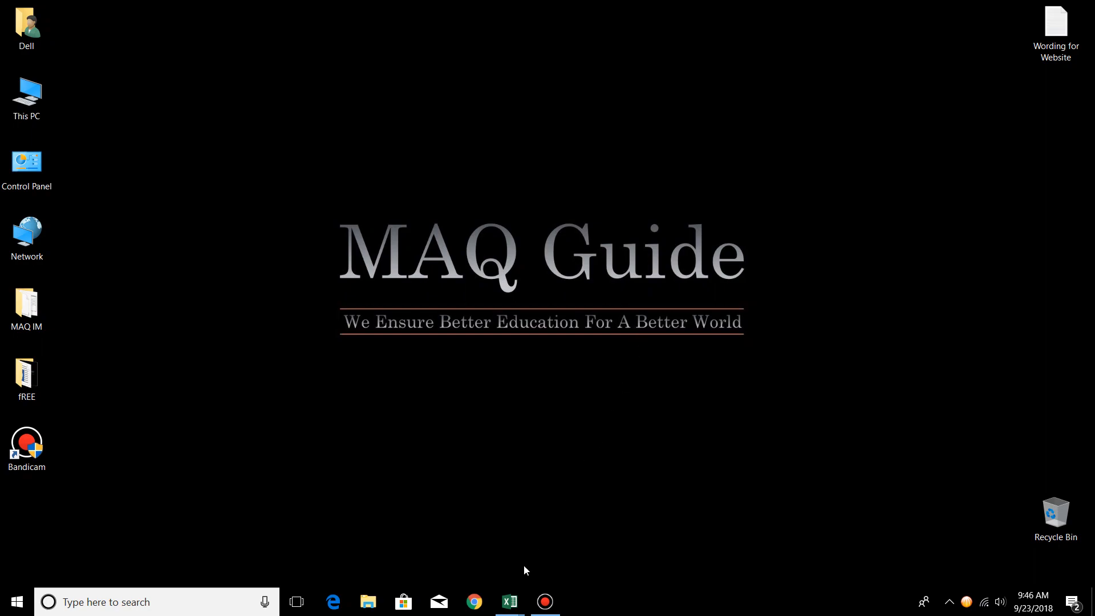
Switch to Excel and look over the employee tables in Book2 and Book1, ending in Book2.
mouse_move(510, 600)
left_click(430, 563)
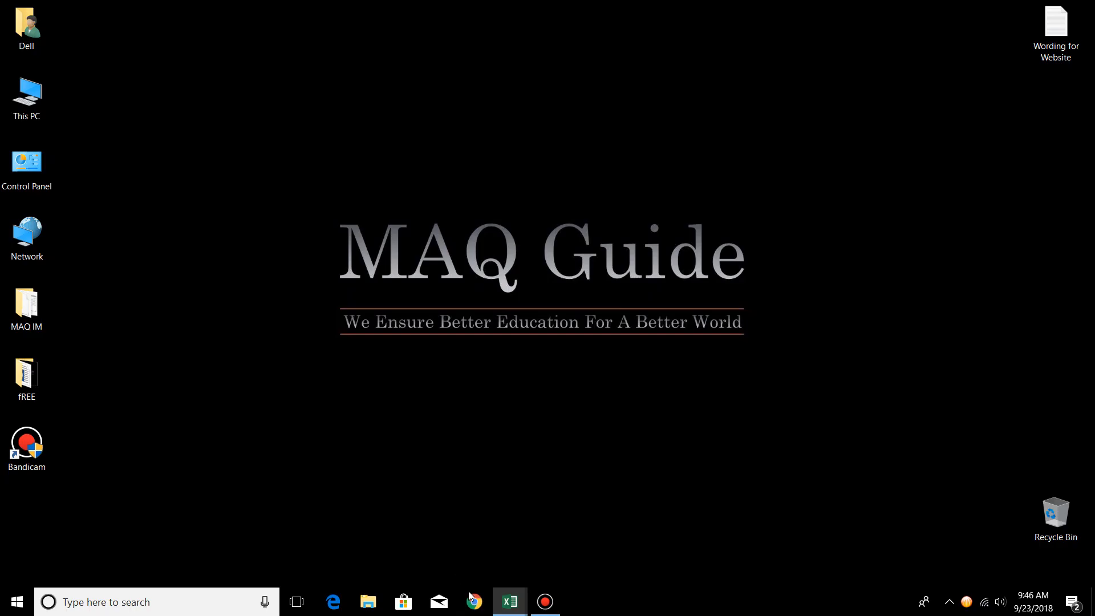
mouse_move(509, 600)
left_click(563, 498)
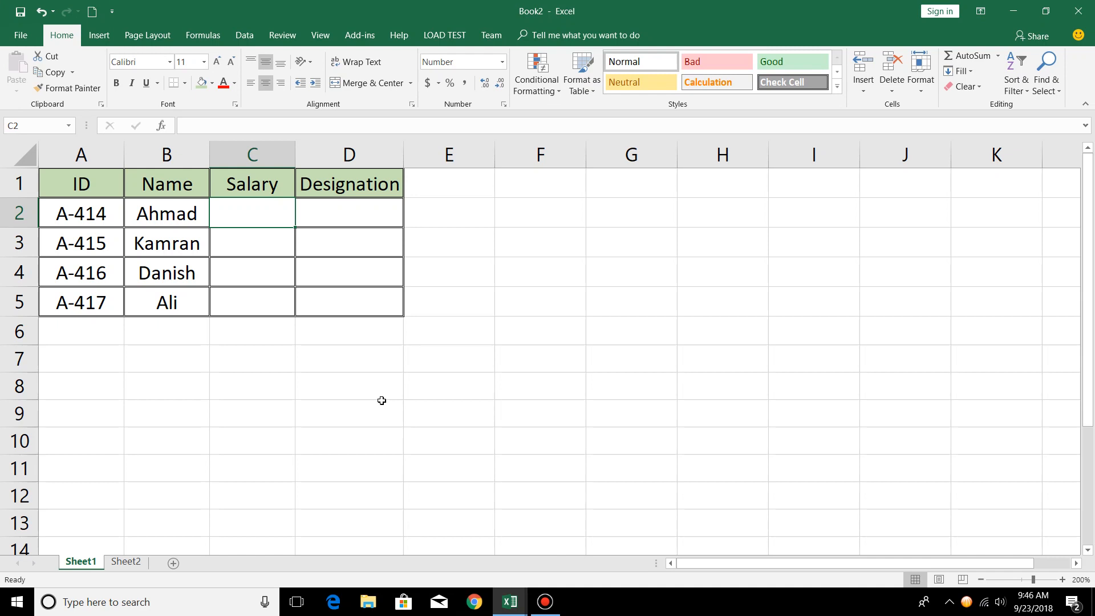
key("alt+Tab")
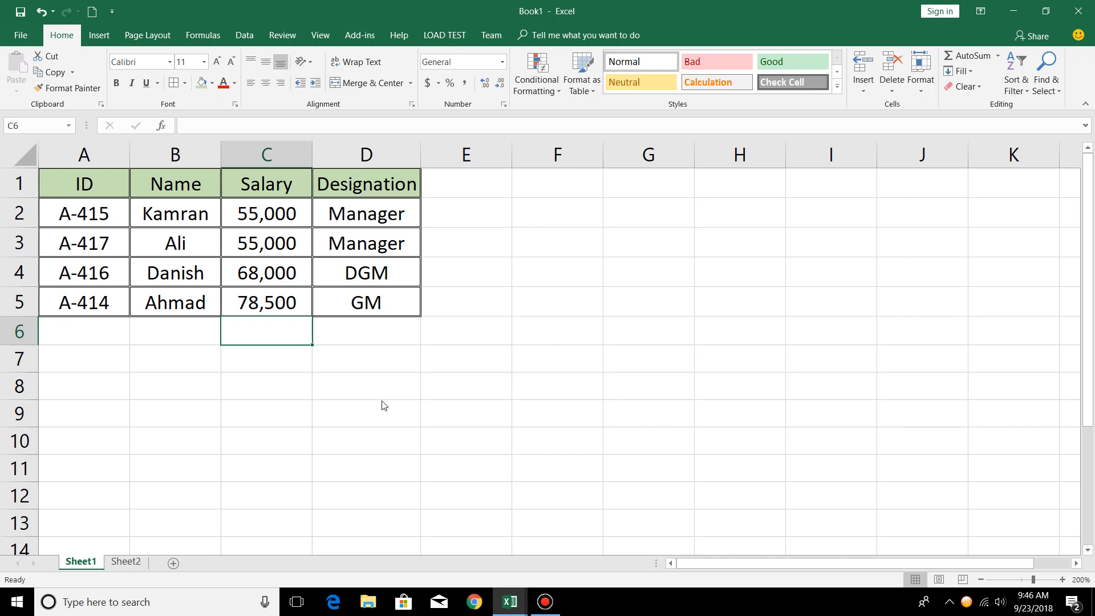
key("alt+Tab")
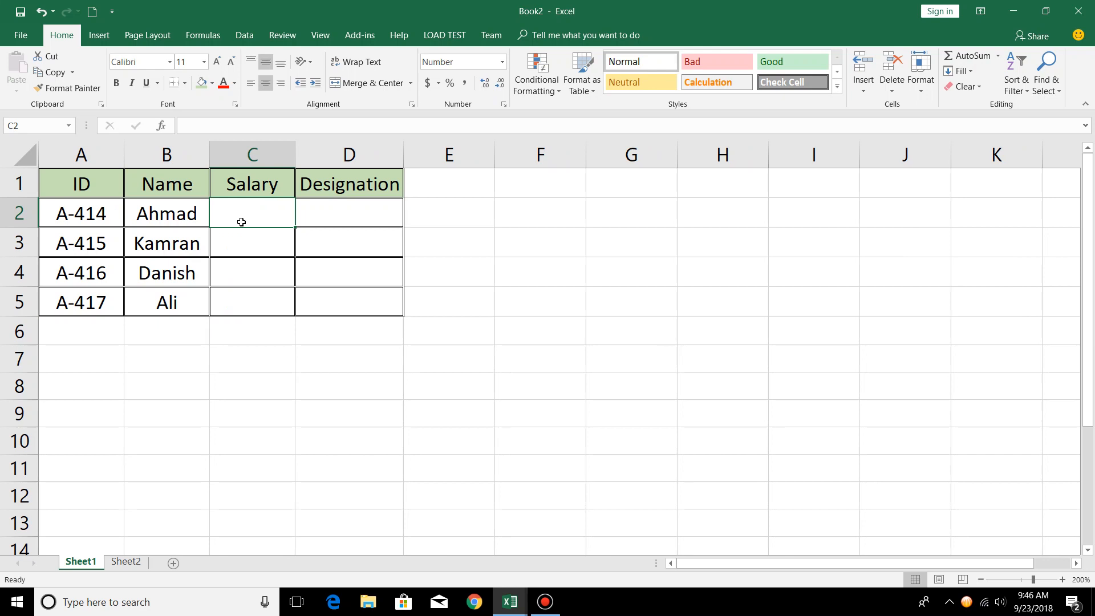
Enter a VLOOKUP in C2 of Book2 that finds A2 in Book1 Sheet1 $A$1:$C$5 and returns column 3, leaving the match argument empty.
type("=vl")
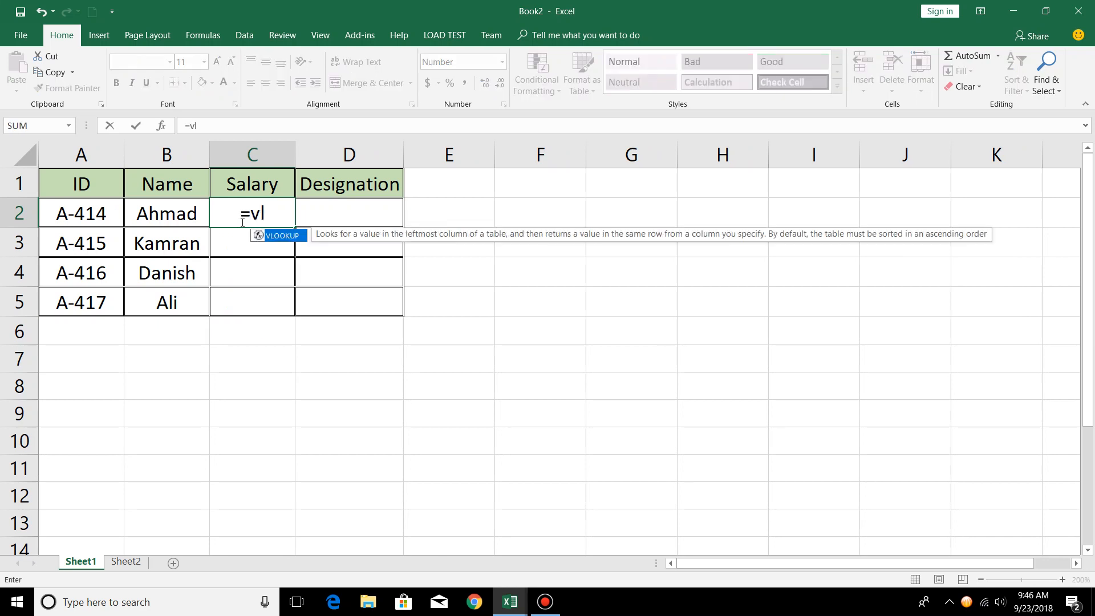
key("Tab")
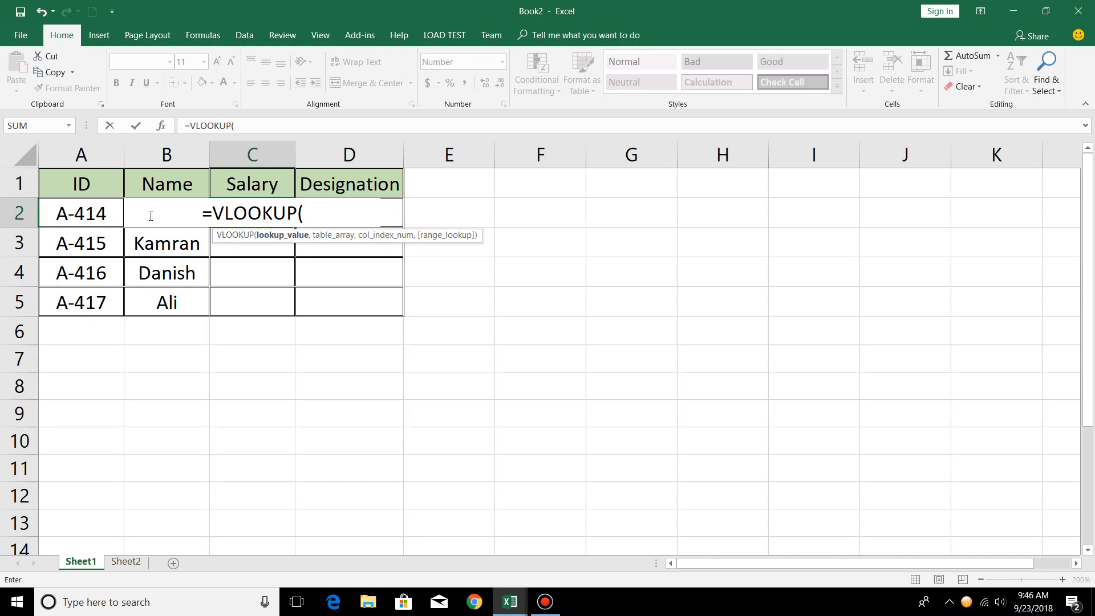
left_click(97, 212)
type(",")
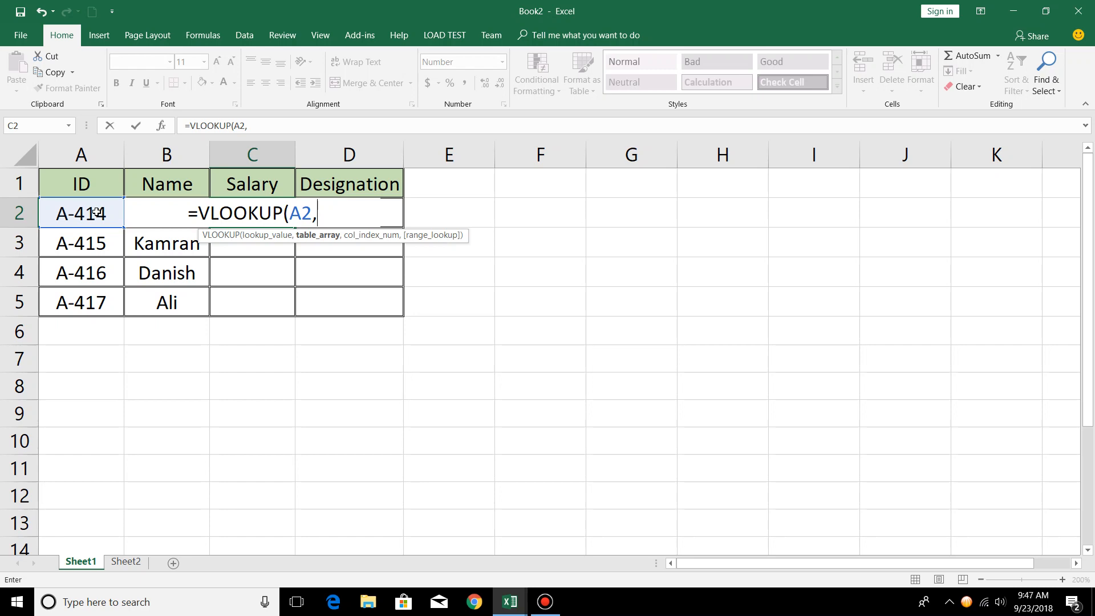
key("ctrl+Tab")
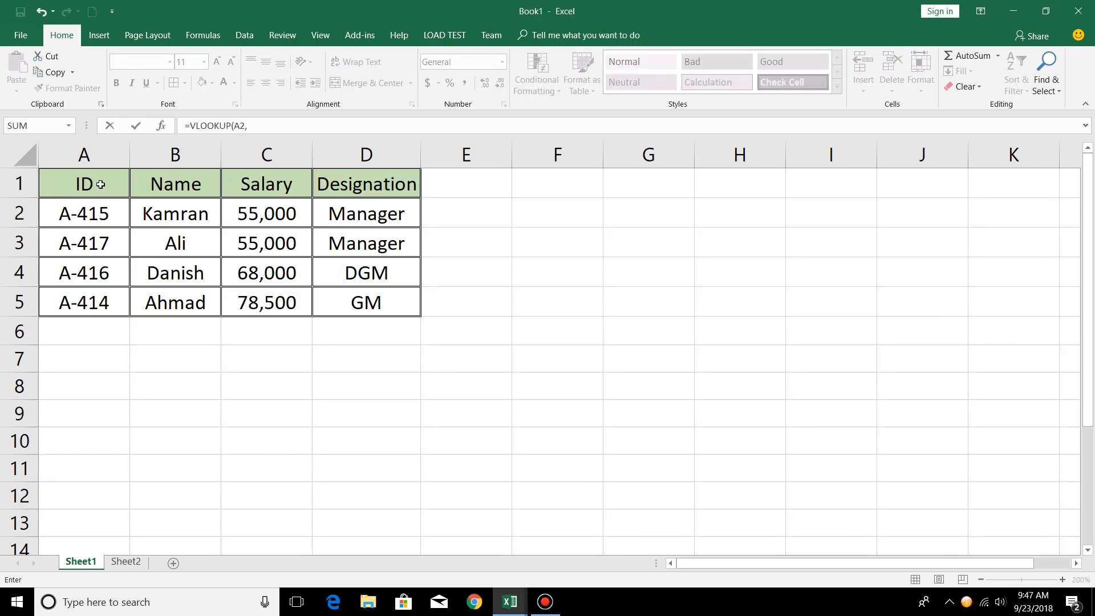
left_click_drag(100, 184, 268, 303)
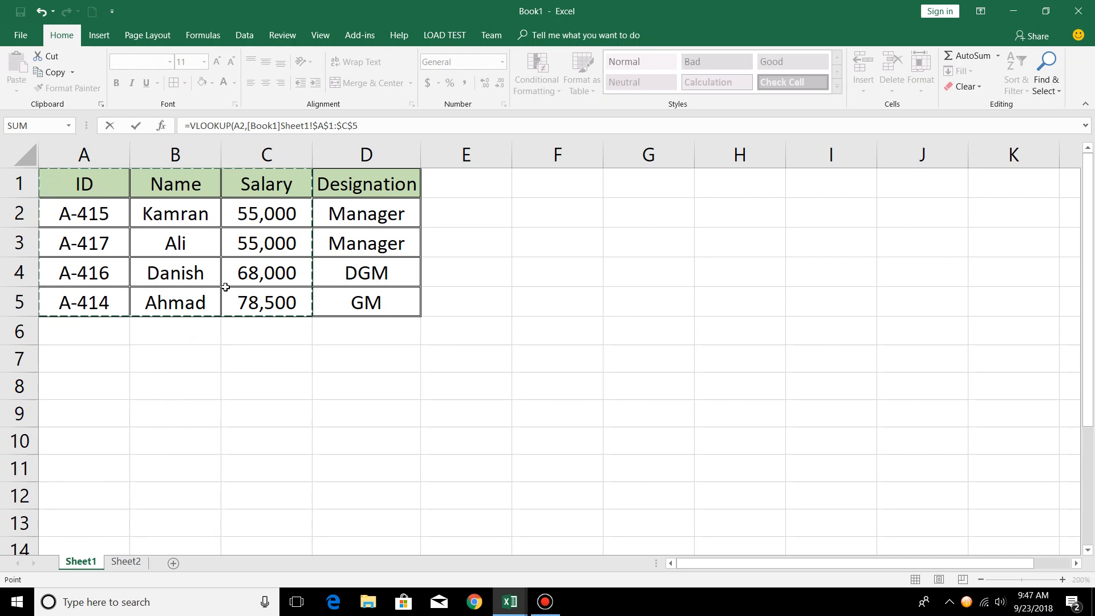
type(",3")
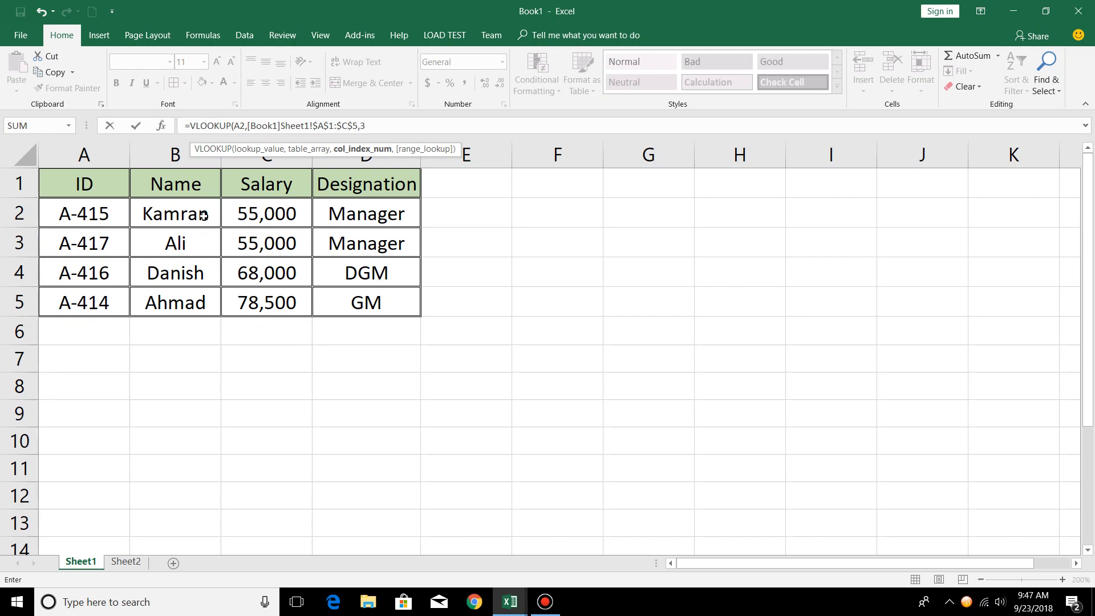
type(",")
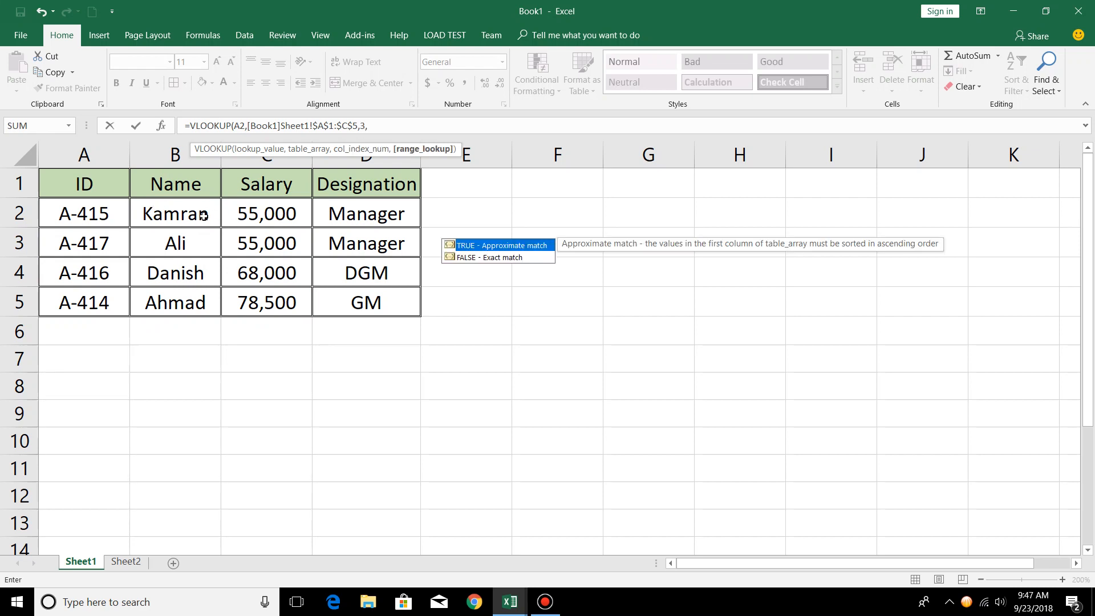
key("Return")
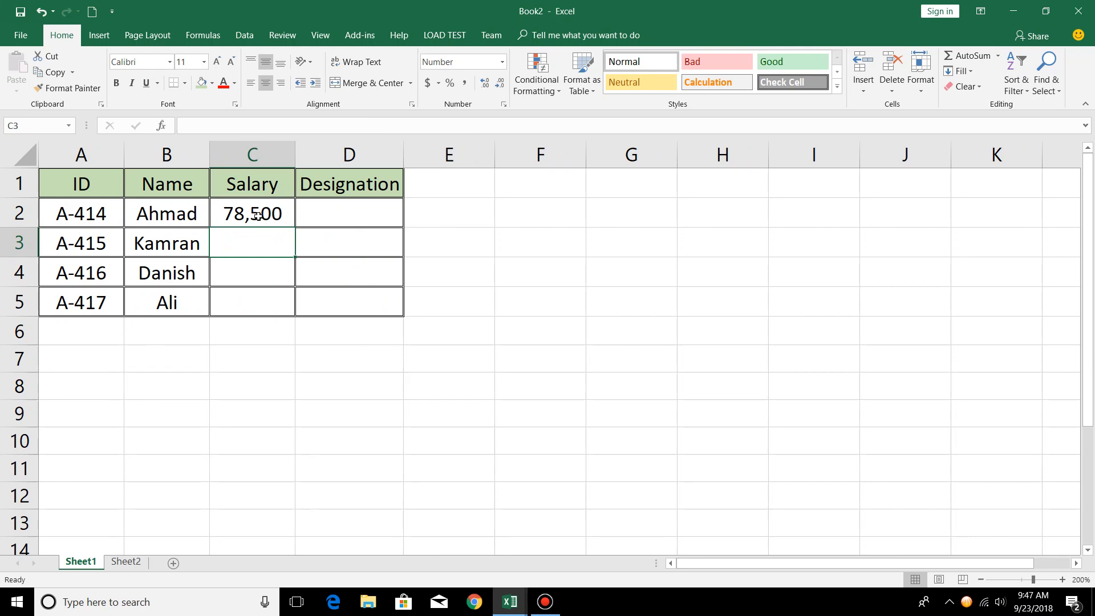
Complete the C2 VLOOKUP with 0 for an exact match and fill the formula down to C5.
left_click(282, 206)
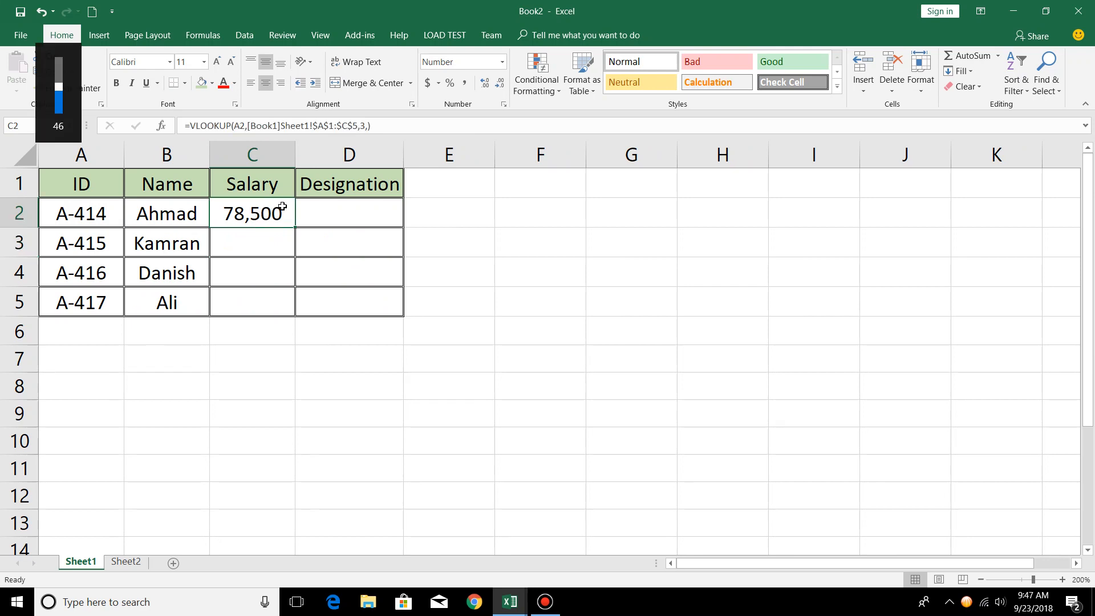
left_click(368, 126)
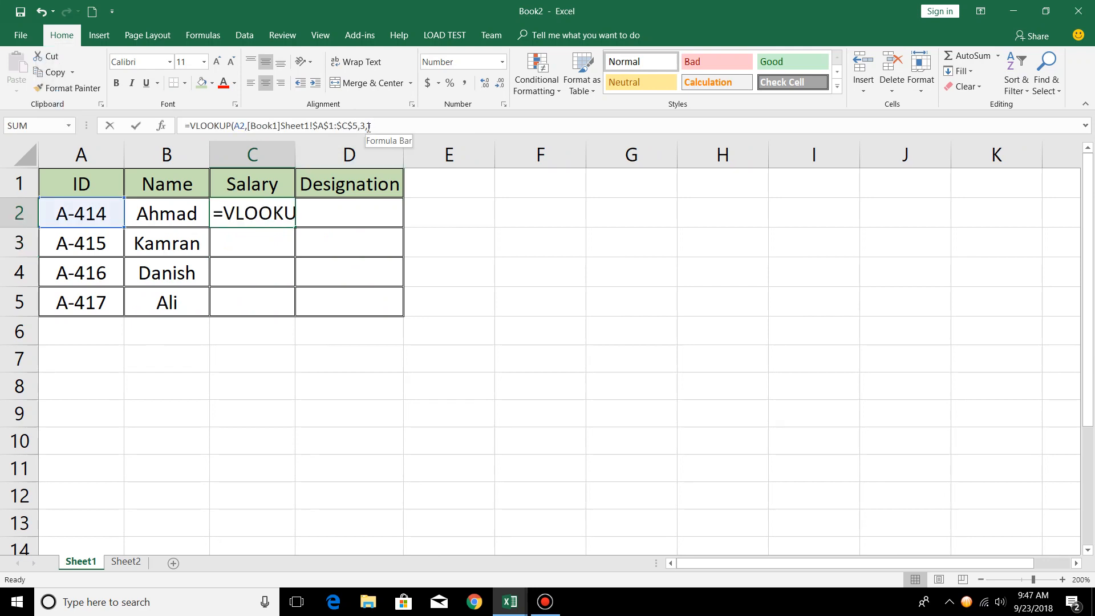
type("0)")
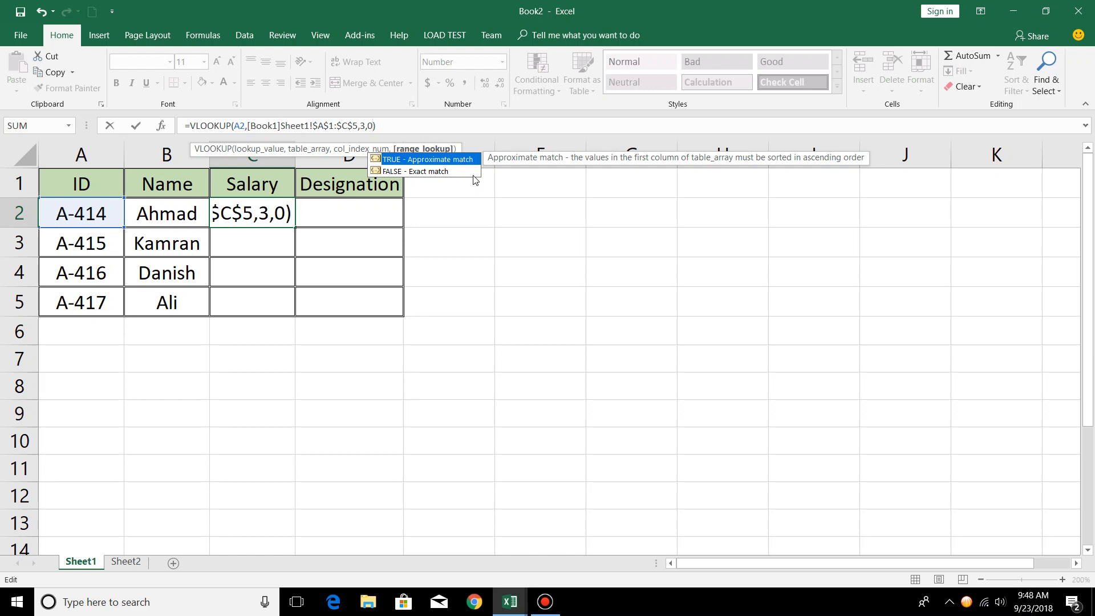
left_click(408, 173)
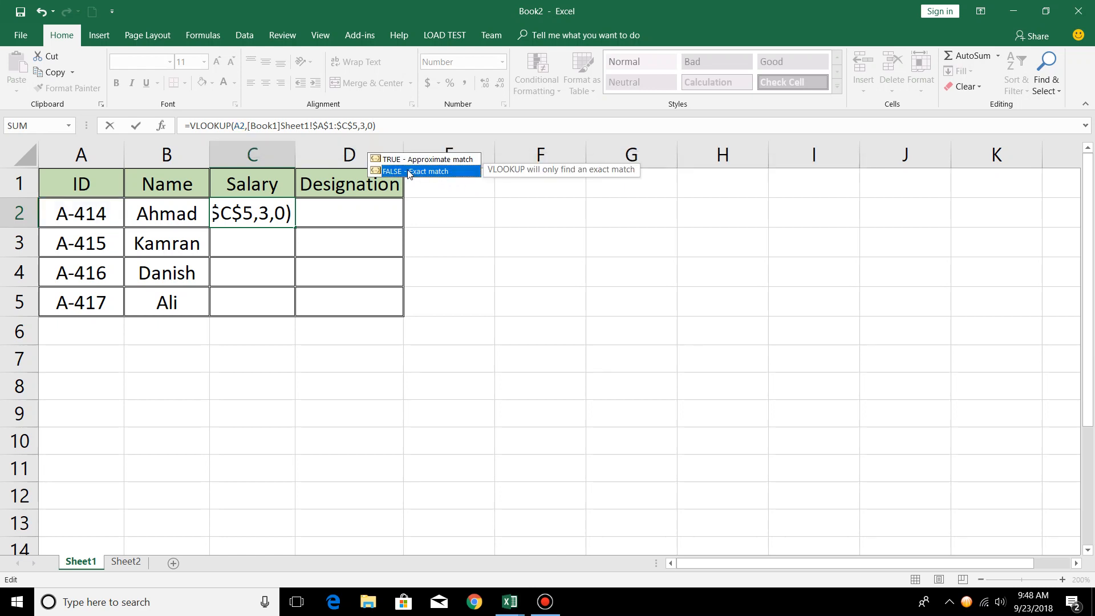
key("Return")
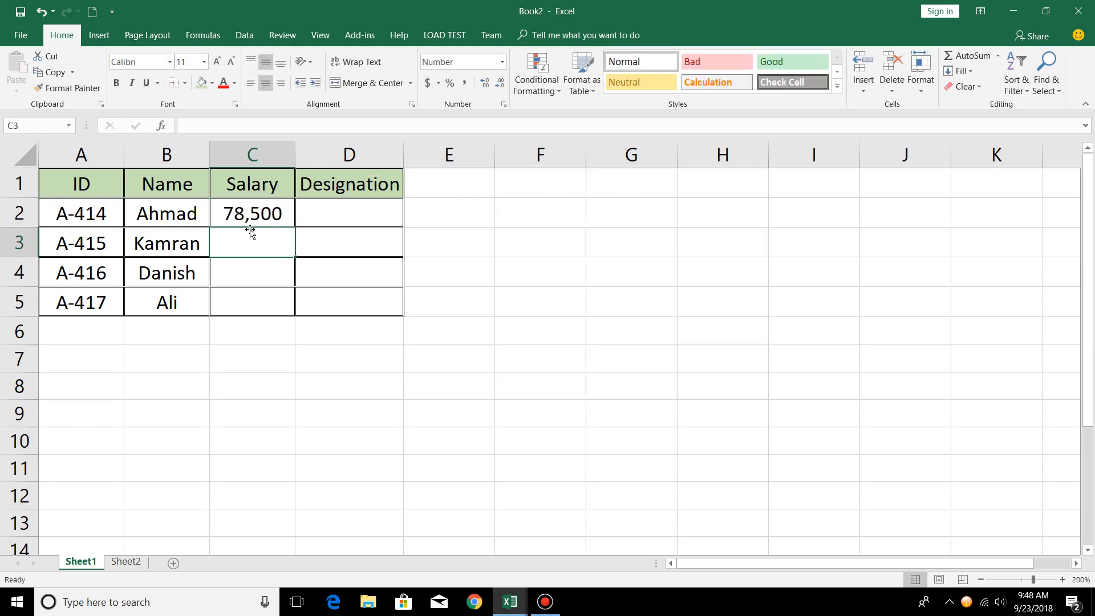
left_click(259, 216)
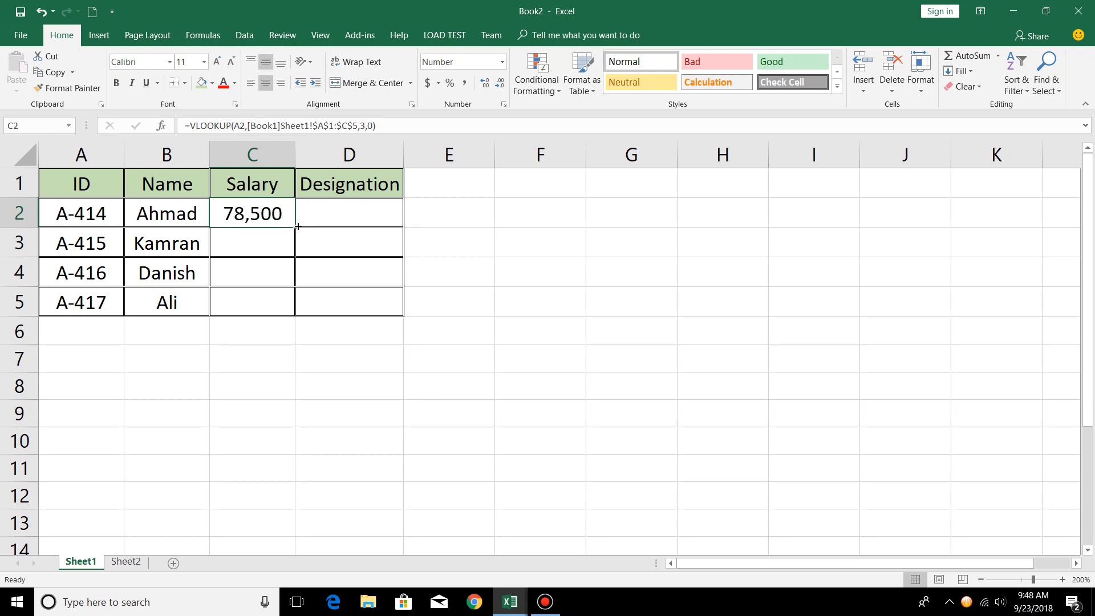
left_click_drag(298, 226, 298, 316)
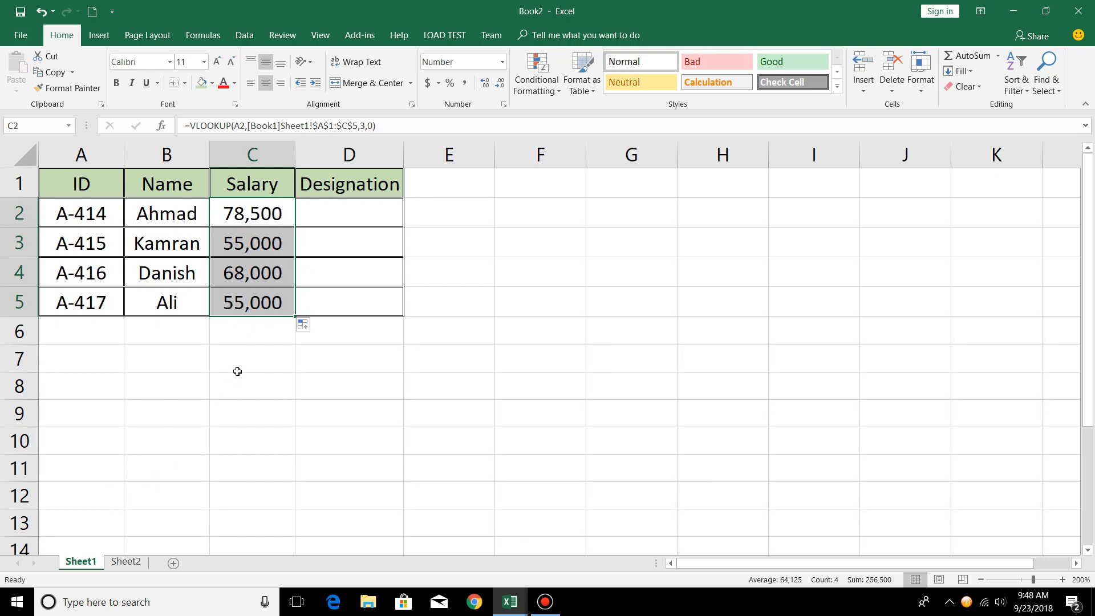
Compare the filled Salary values in Book2 with the source salaries in Book1.
key("ctrl+Tab")
key("ctrl+Tab")
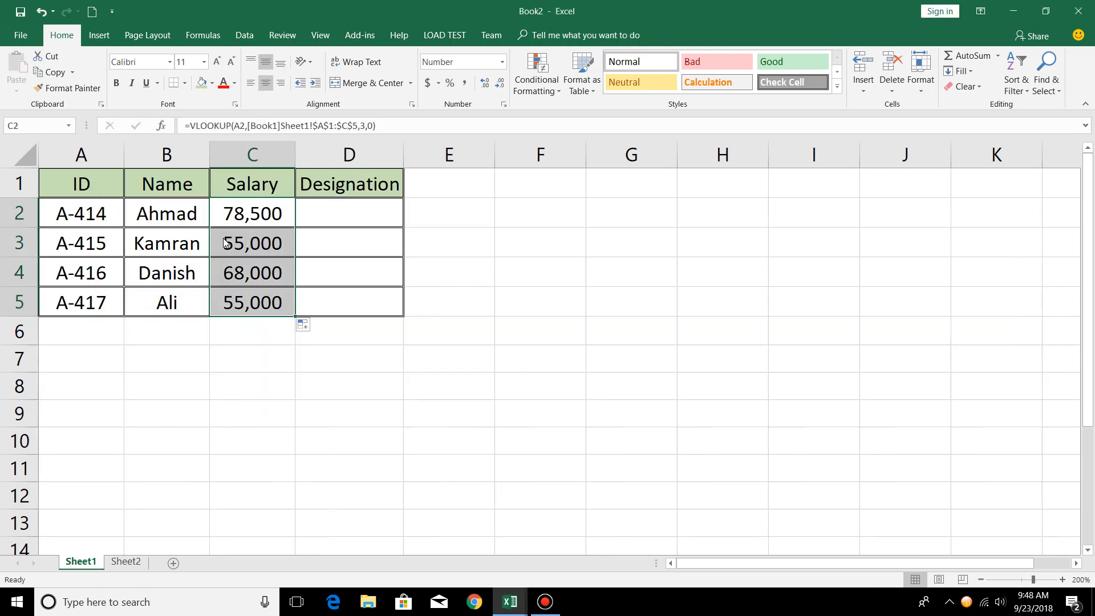
key("ctrl+Tab")
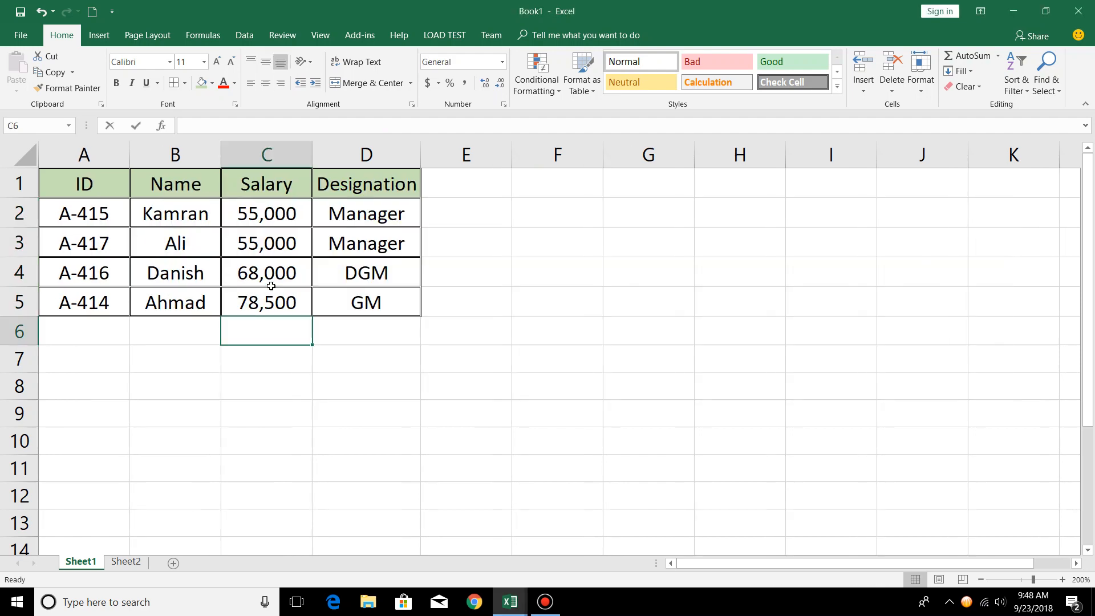
key("ctrl+Tab")
key("ctrl+Tab")
key("alt+Tab")
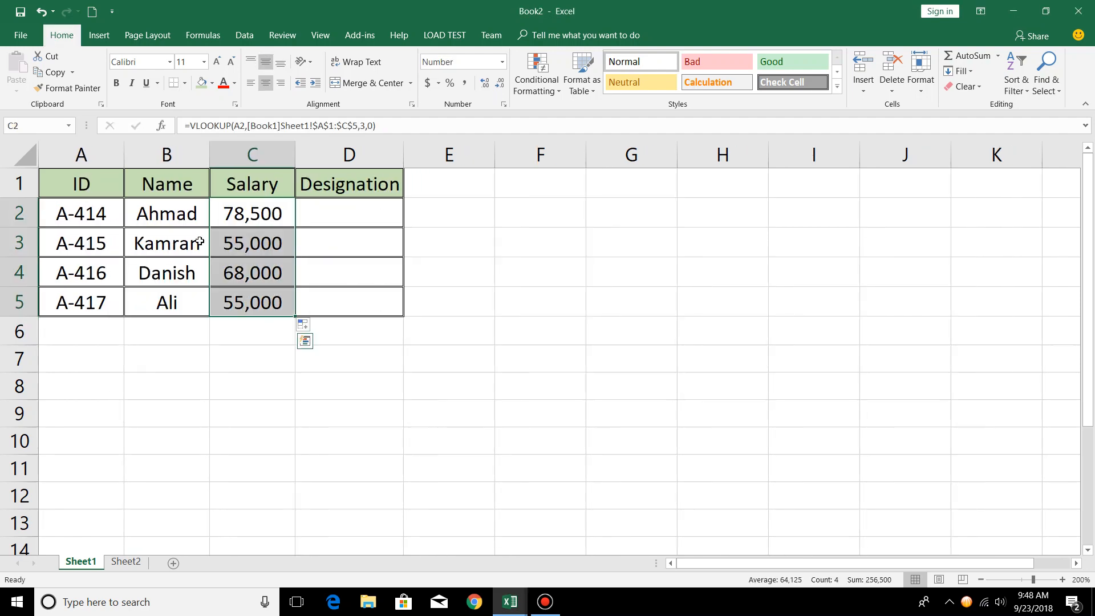
key("ctrl+Tab")
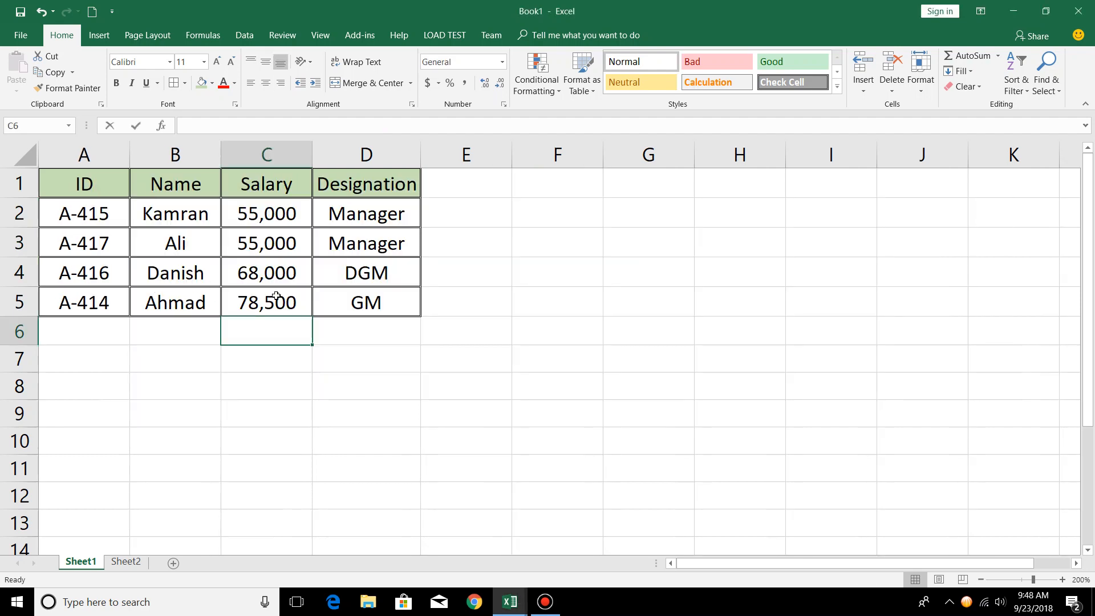
key("ctrl+Tab")
Enter a VLOOKUP in D2 of Book2 that finds A2 in Book1 Sheet1 $A$1:$D$5 and returns column 4 with exact match 0.
left_click(359, 212)
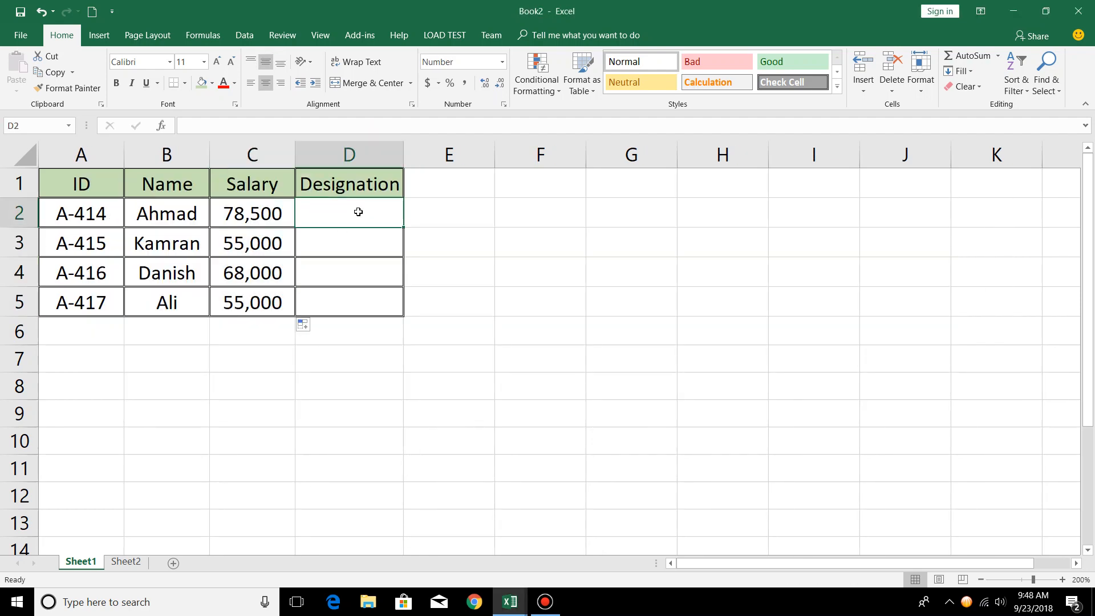
type("=vl")
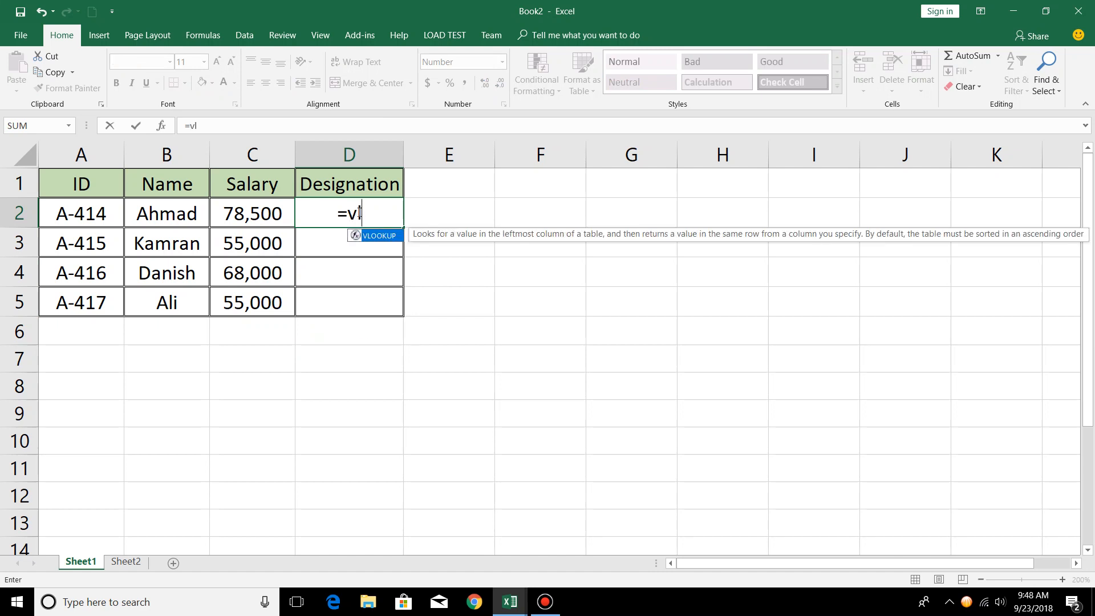
key("Tab")
key("Left")
key("Left")
key("Left")
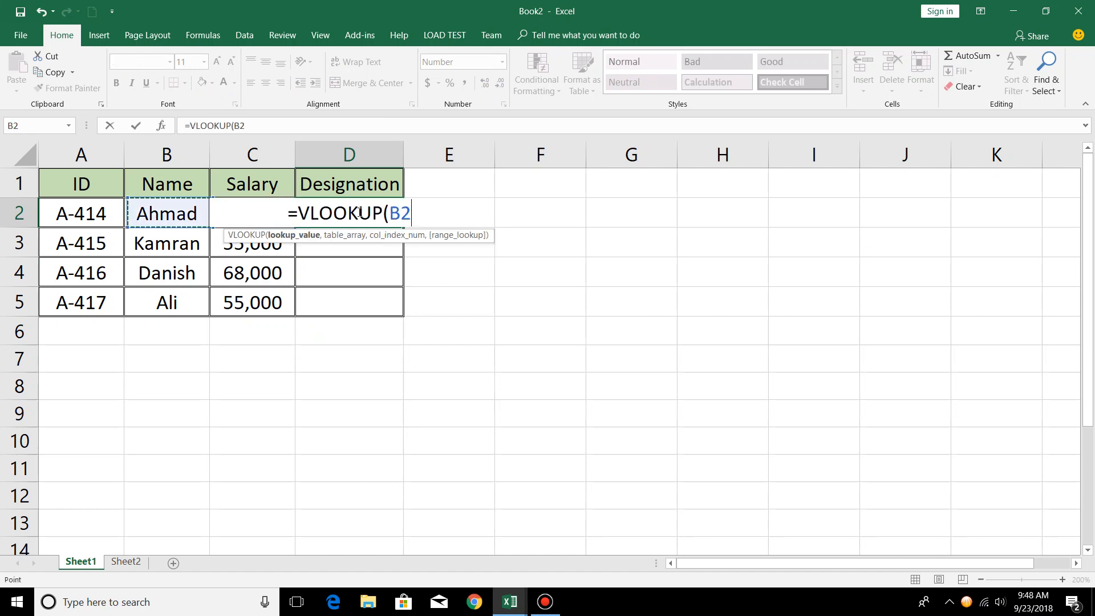
type(",")
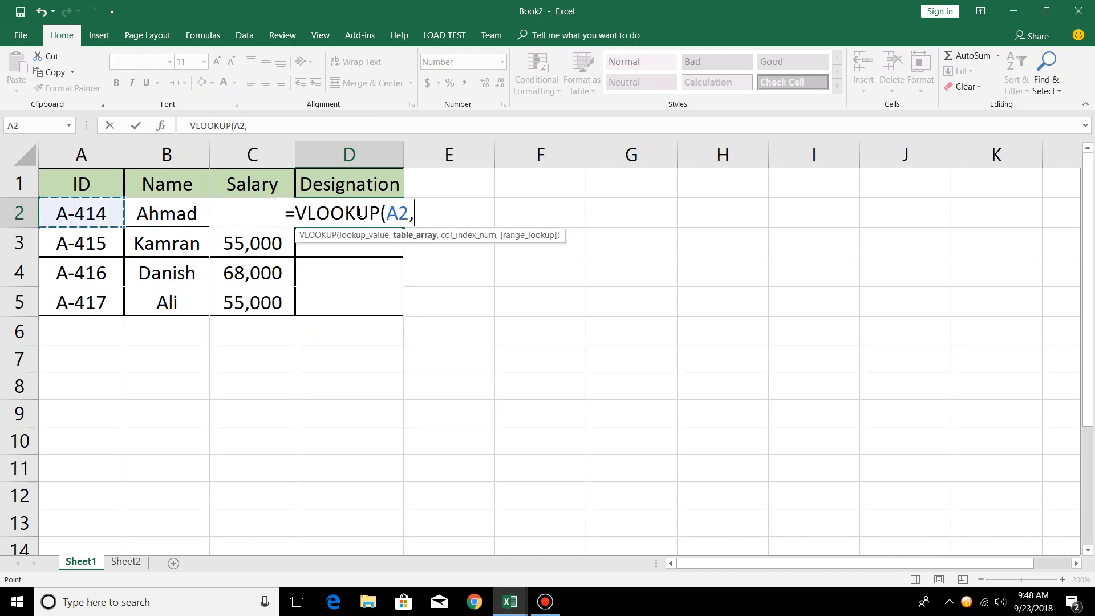
key("ctrl+Tab")
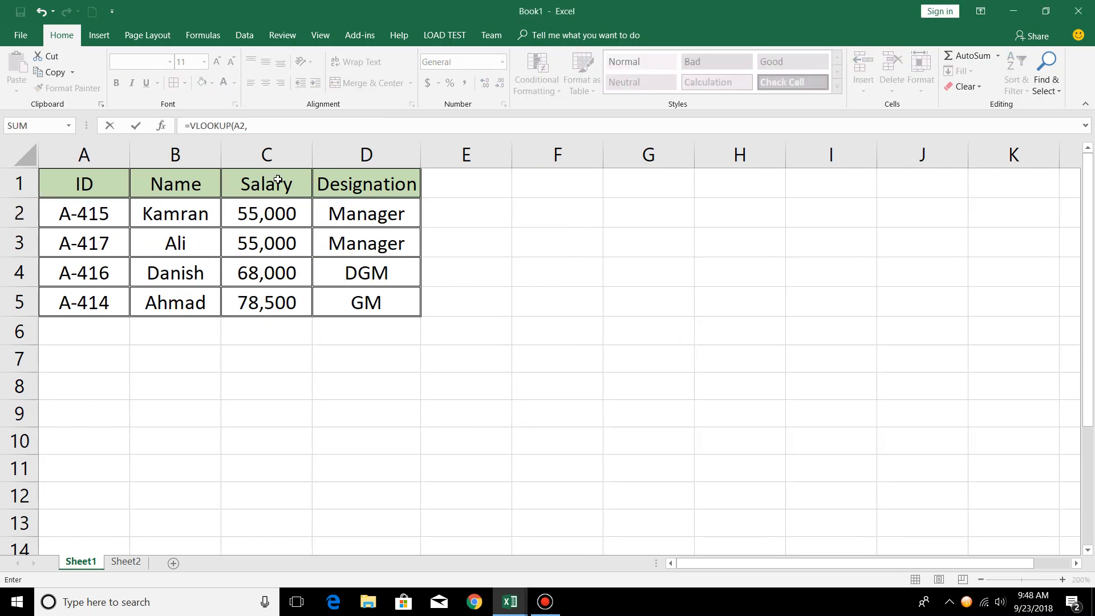
left_click_drag(62, 176, 394, 307)
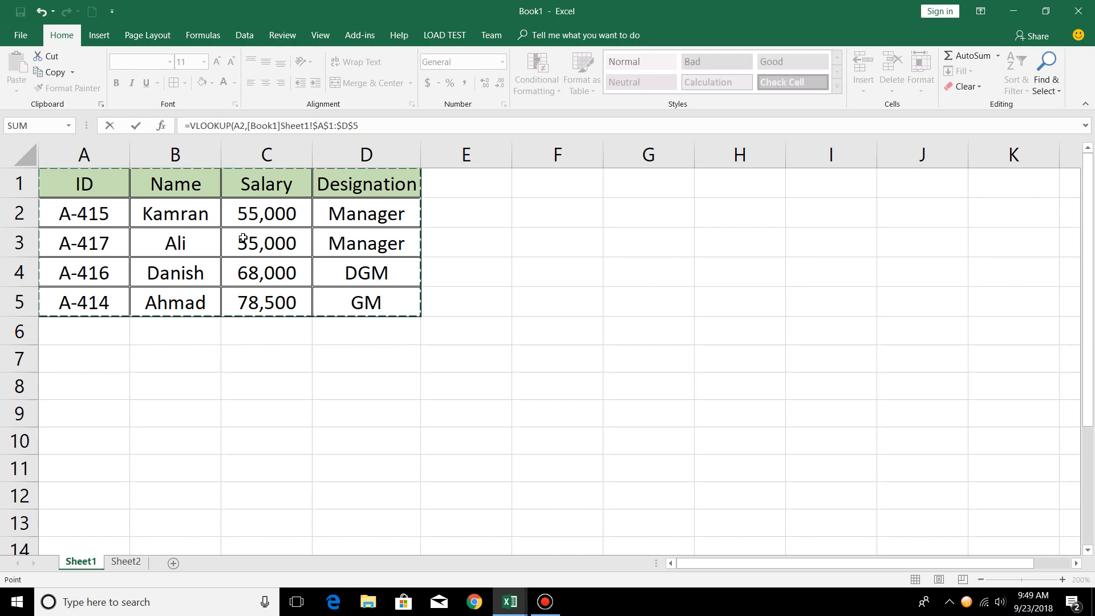
type(",")
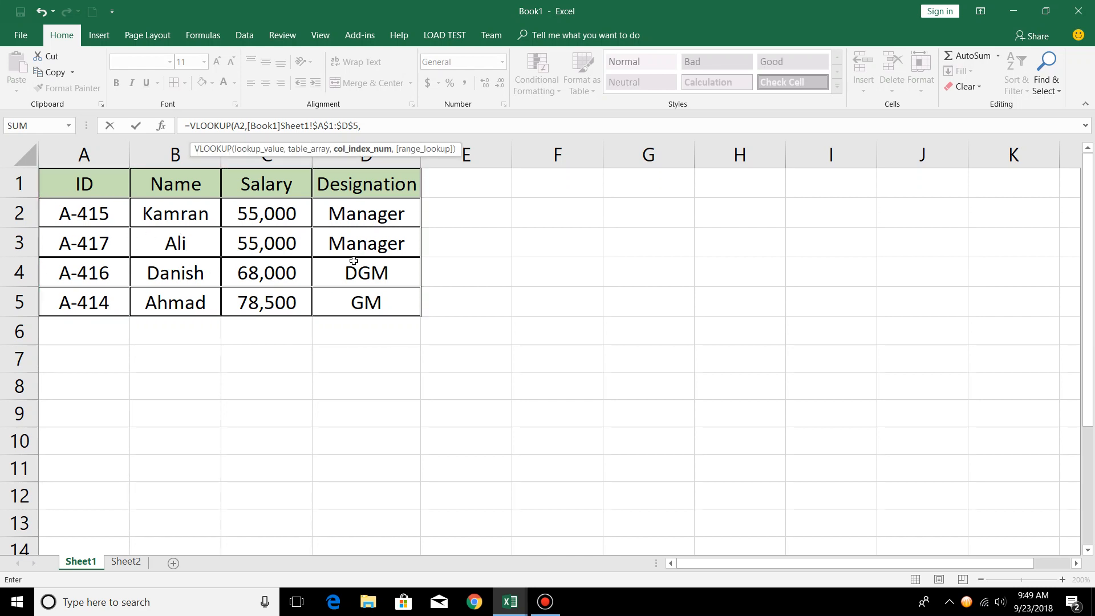
type("4,0")
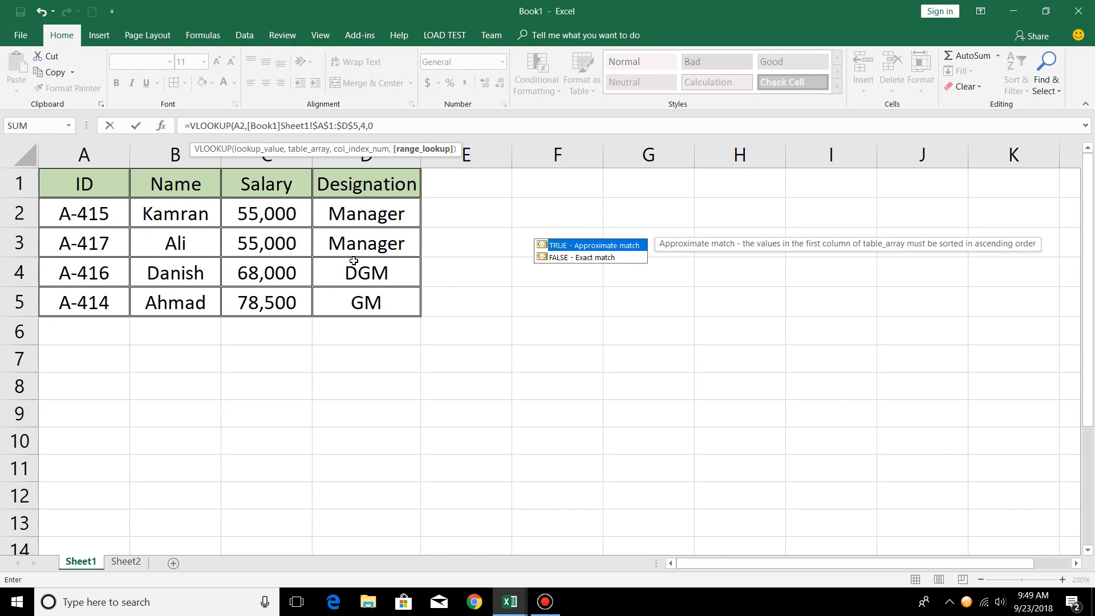
key("Return")
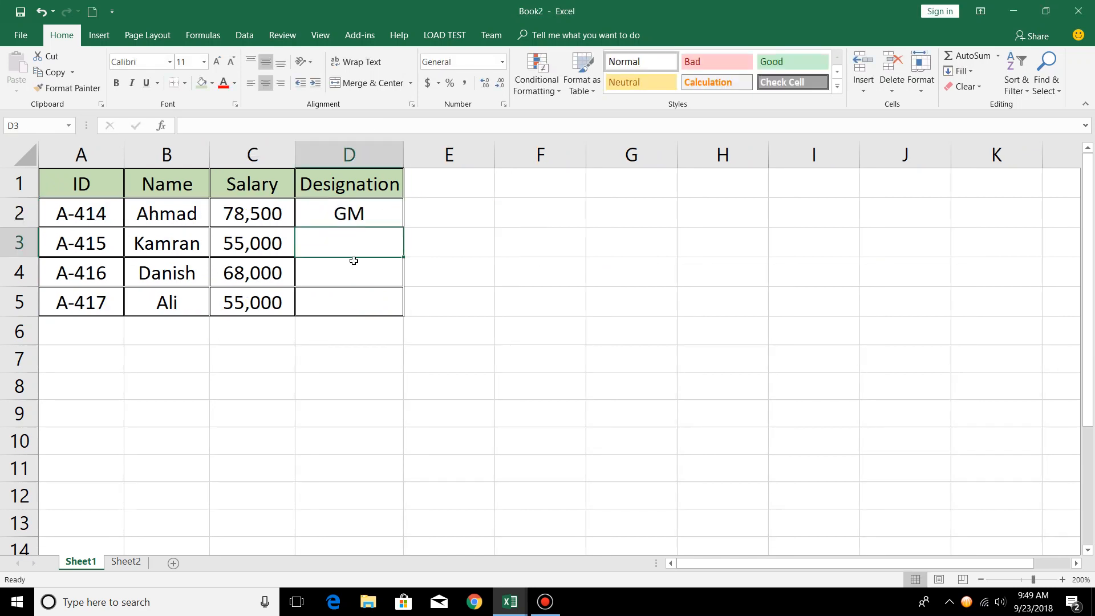
Fill the D2 designation formula down to D5 and check the results against the source table in Book1.
left_click(393, 221)
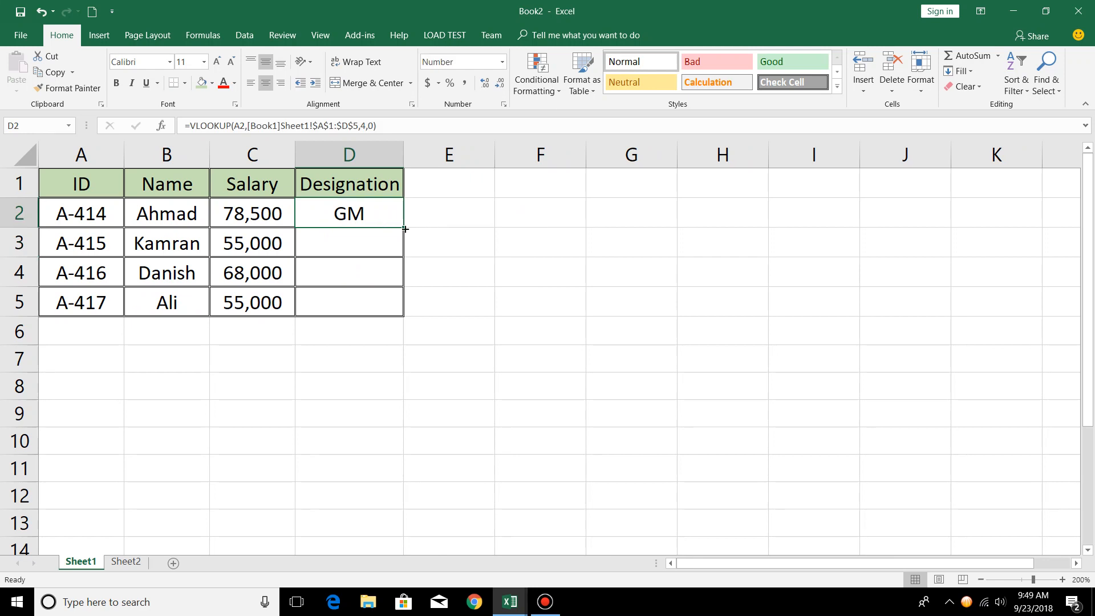
left_click_drag(402, 227, 392, 319)
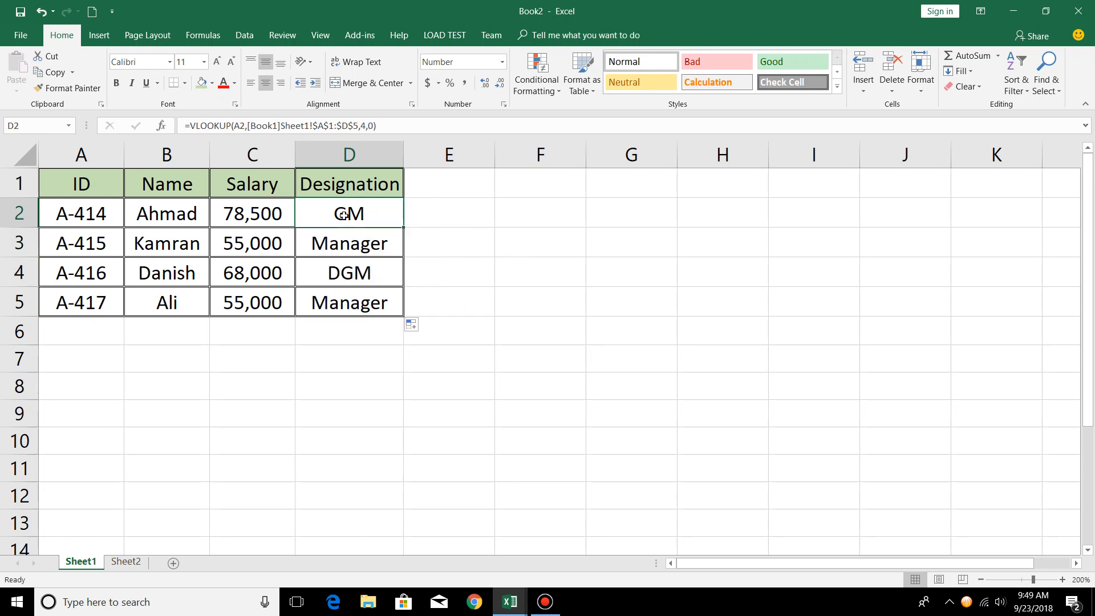
key("alt+Tab")
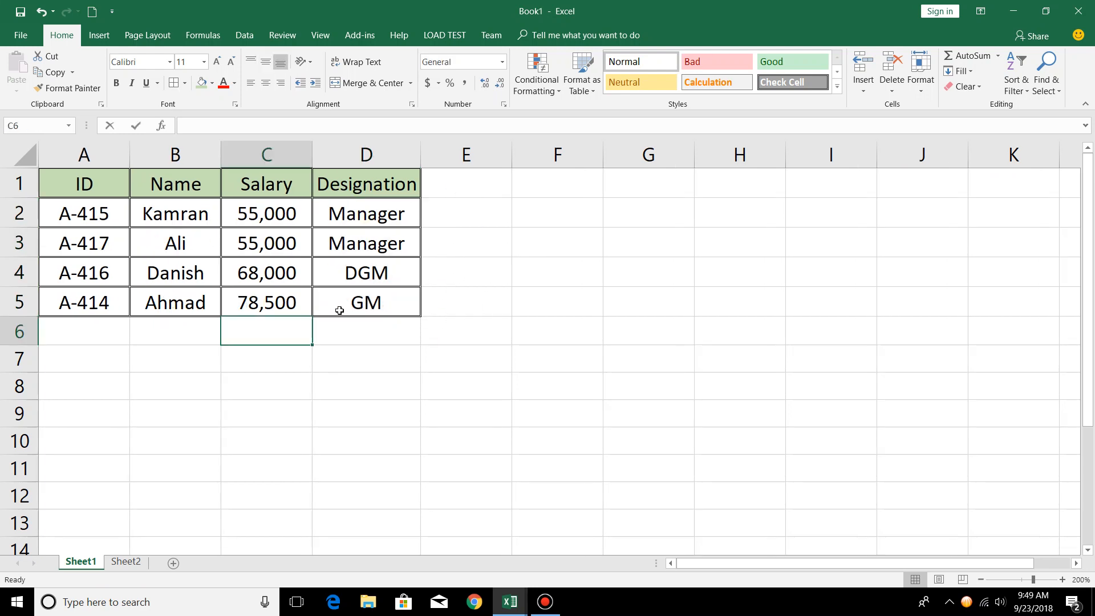
Compare the filled Designation values in Book2 with the source designations in Book1.
key("alt+Tab")
key("alt+Tab")
key("alt+Tab")
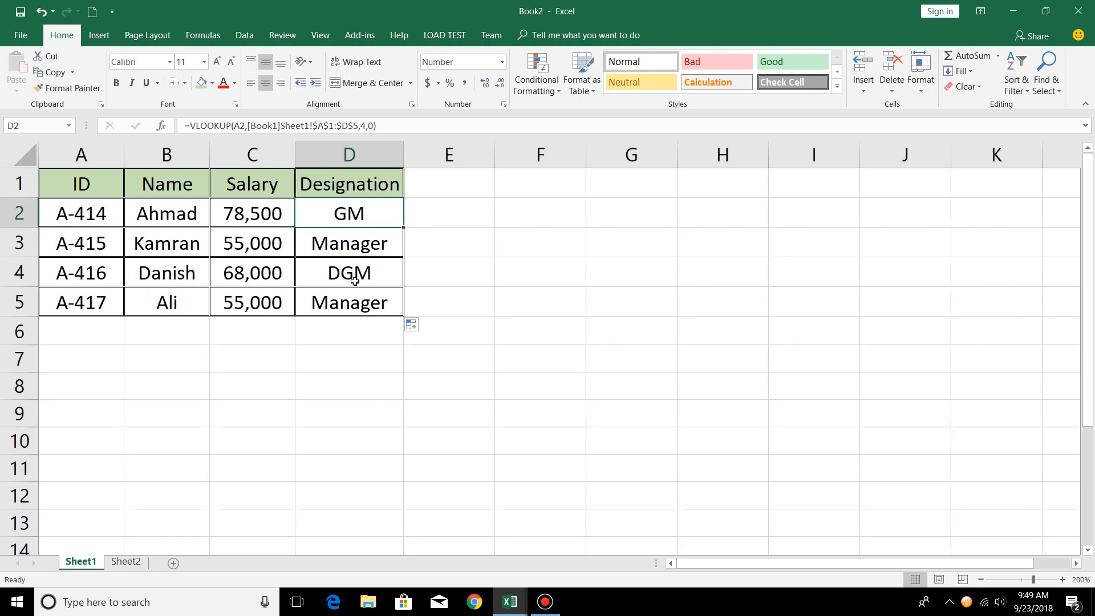
key("alt+Tab")
key("alt+Tab")
Clear the formula in B3 on Sheet2 of Book2 and view the horizontal source table on Sheet2 of Book1.
left_click(126, 563)
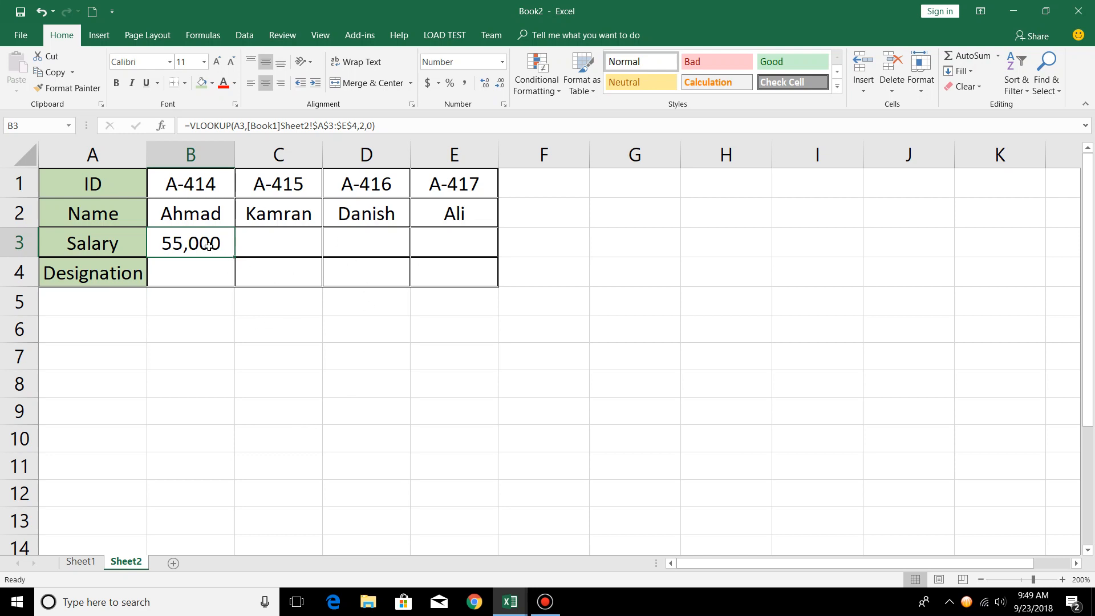
key("Delete")
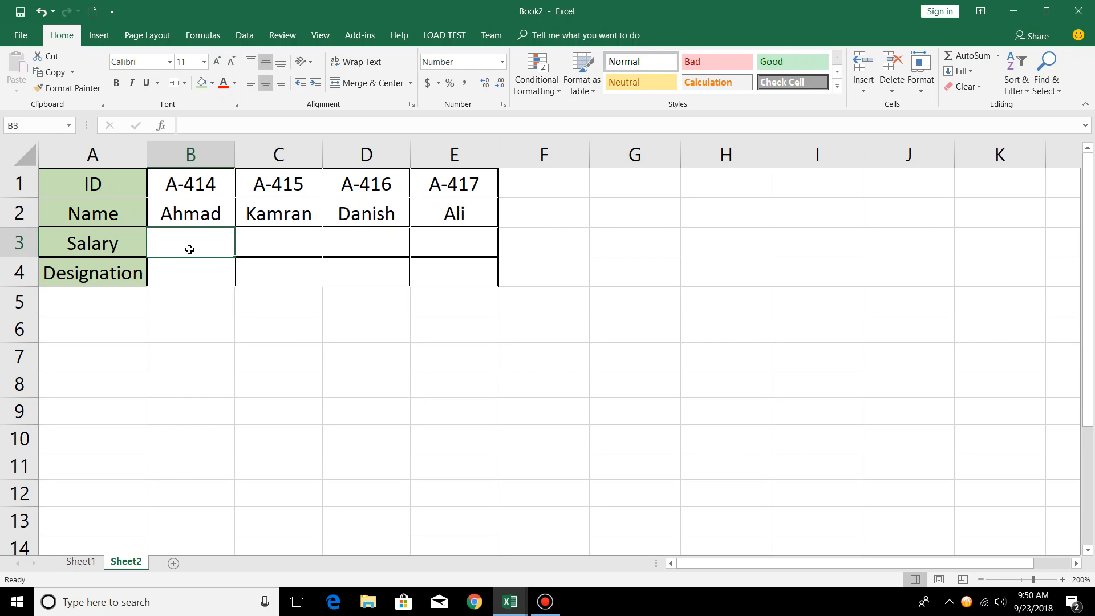
key("alt+Tab")
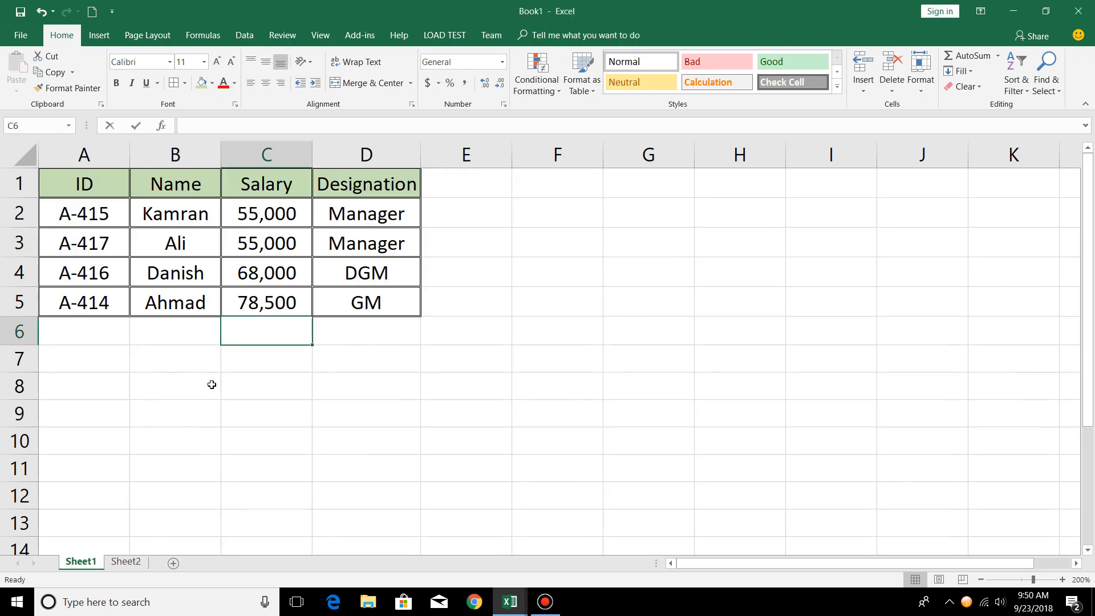
left_click(135, 563)
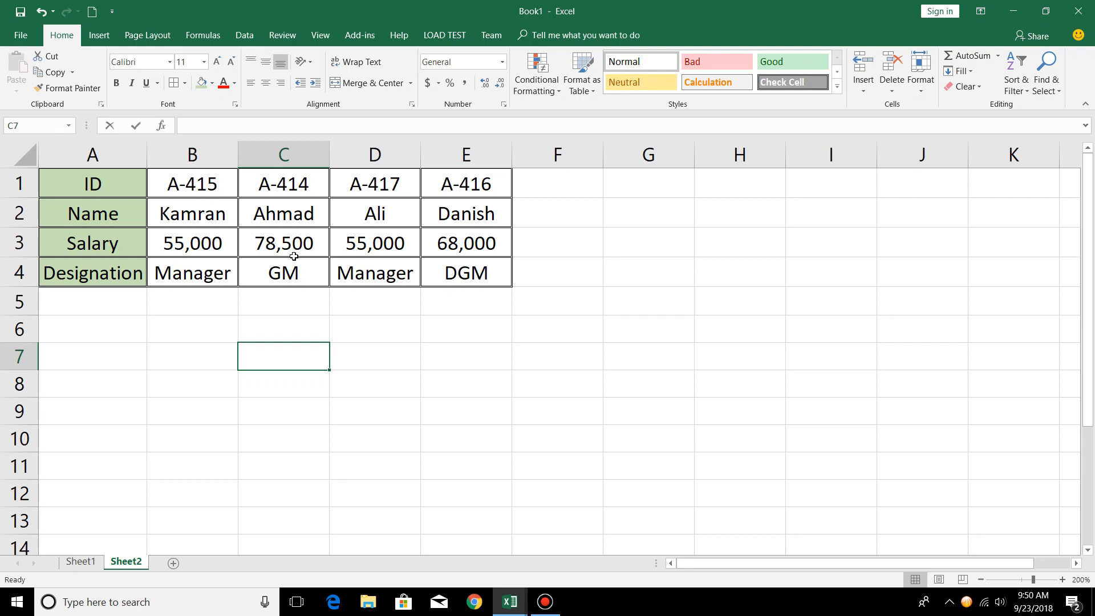
key("alt+Tab")
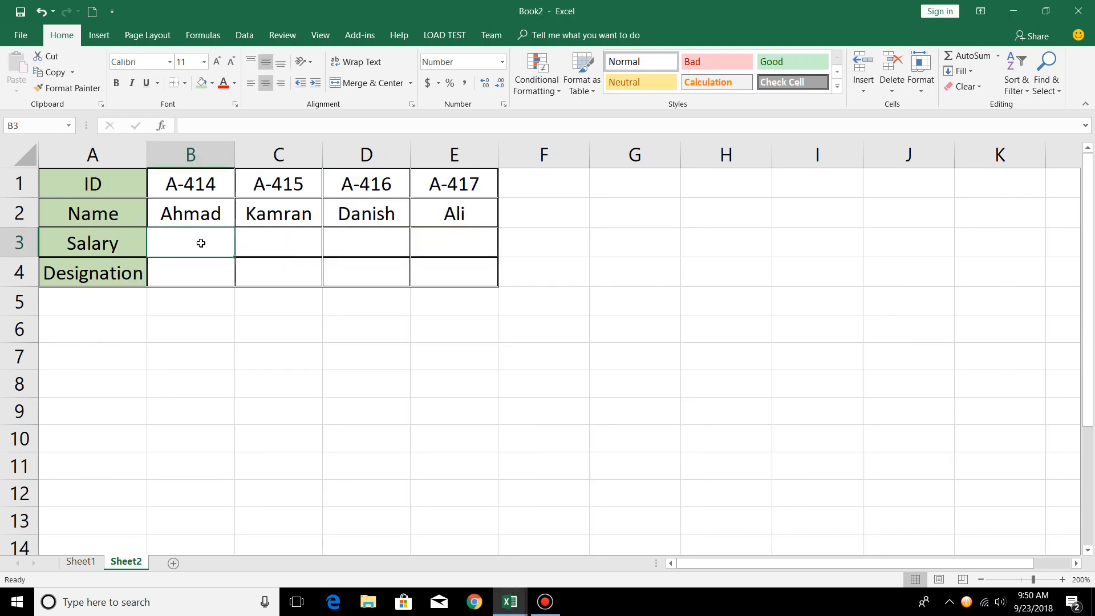
Try a VLOOKUP in B3 of Book2 Sheet2 that finds A3 in Book1 Sheet2 $A$3:$E$4 and returns column 2 with exact match 0.
double_click(200, 242)
type("=vl")
key("Tab")
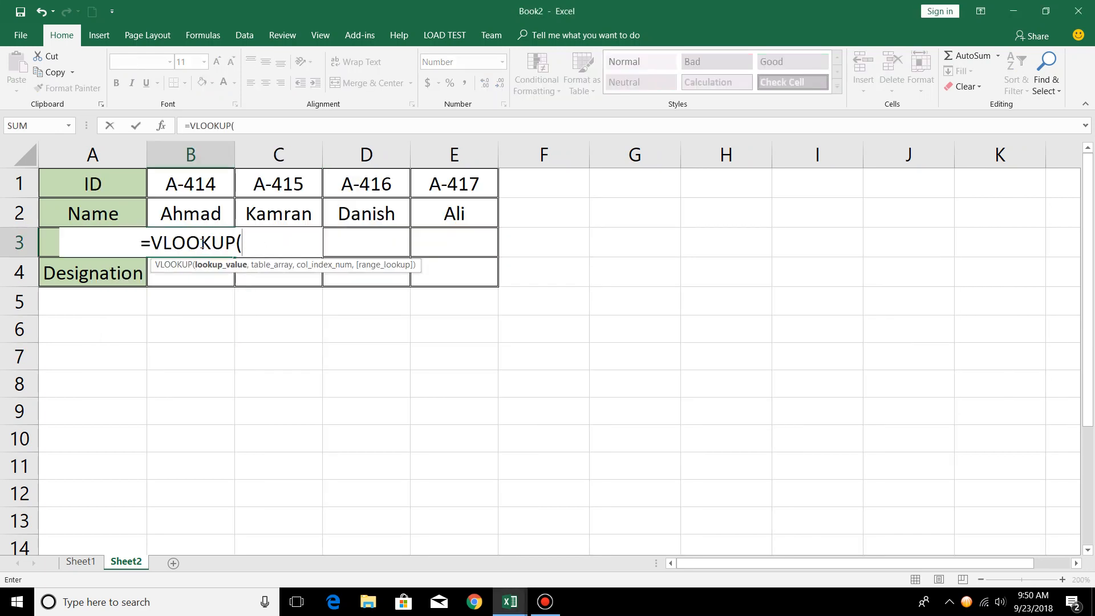
key("Left")
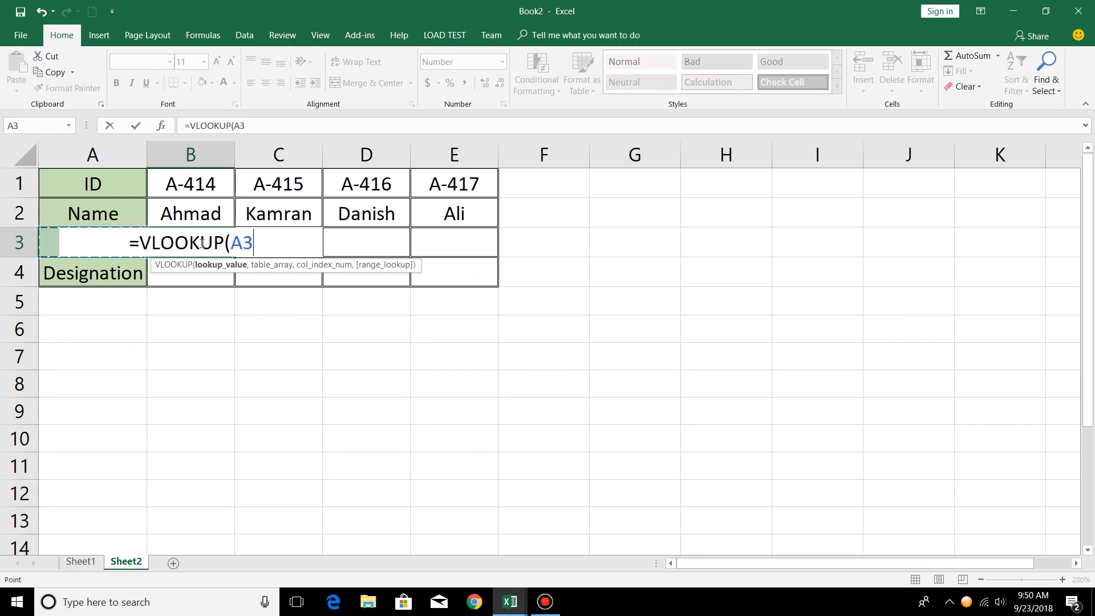
type(",")
key("ctrl+Tab")
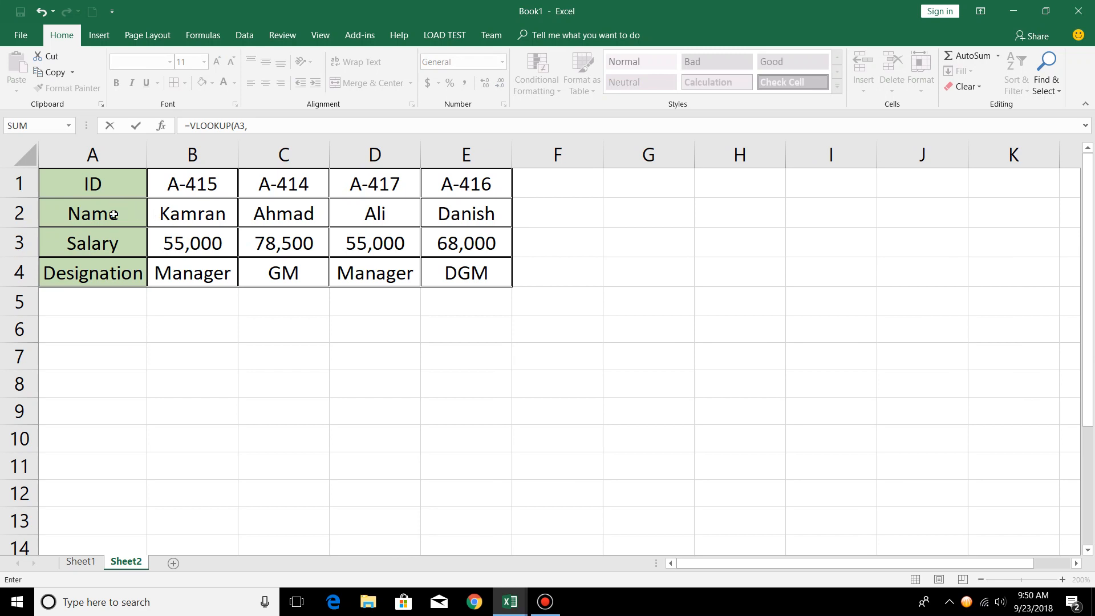
left_click_drag(108, 245, 435, 272)
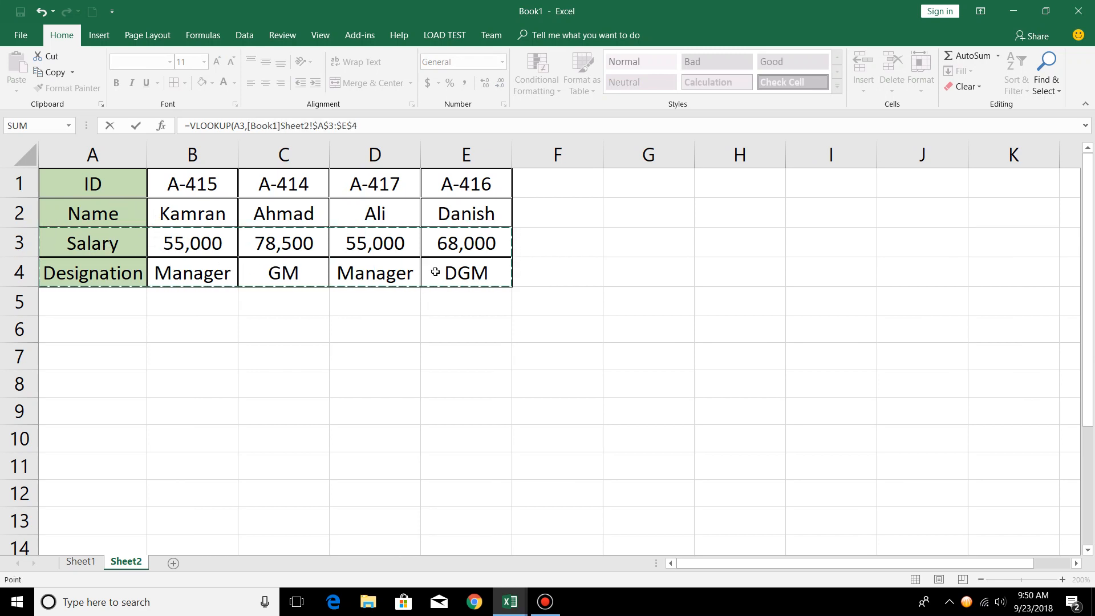
type(",")
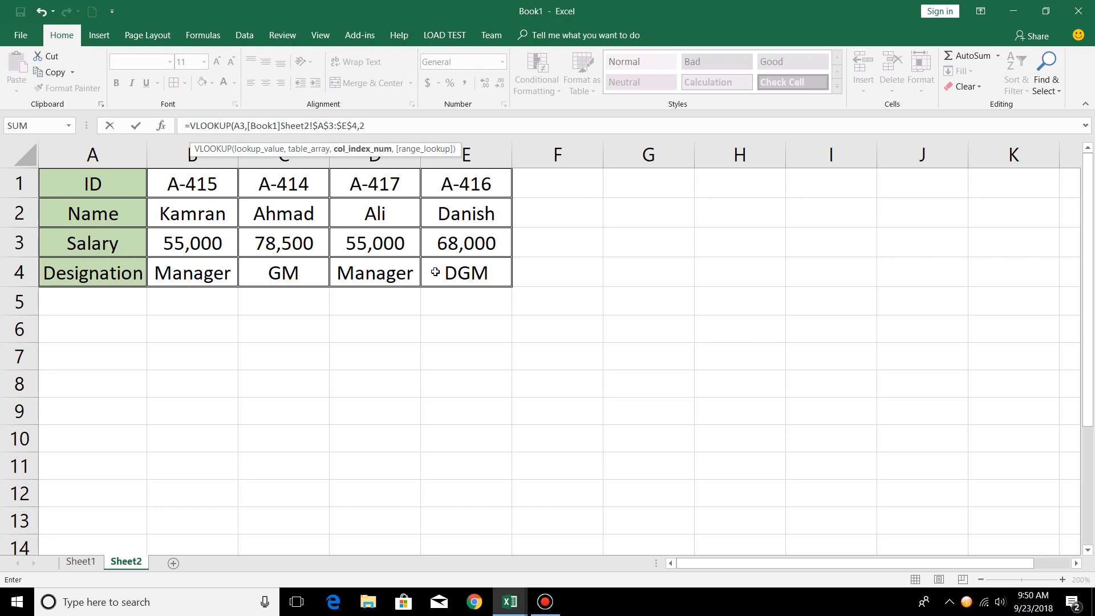
type("2,0")
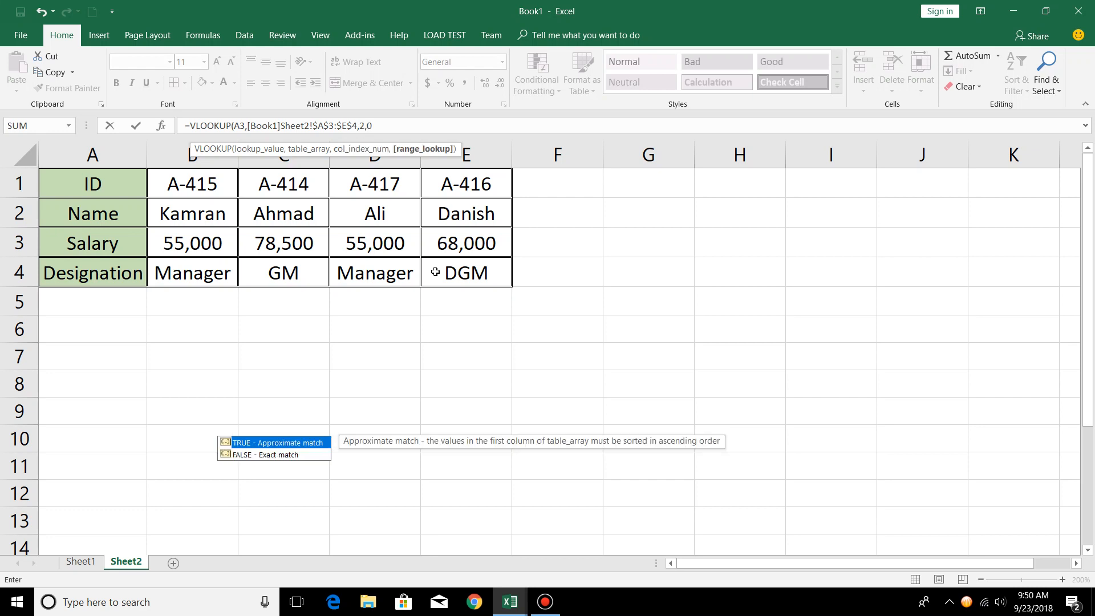
key("Return")
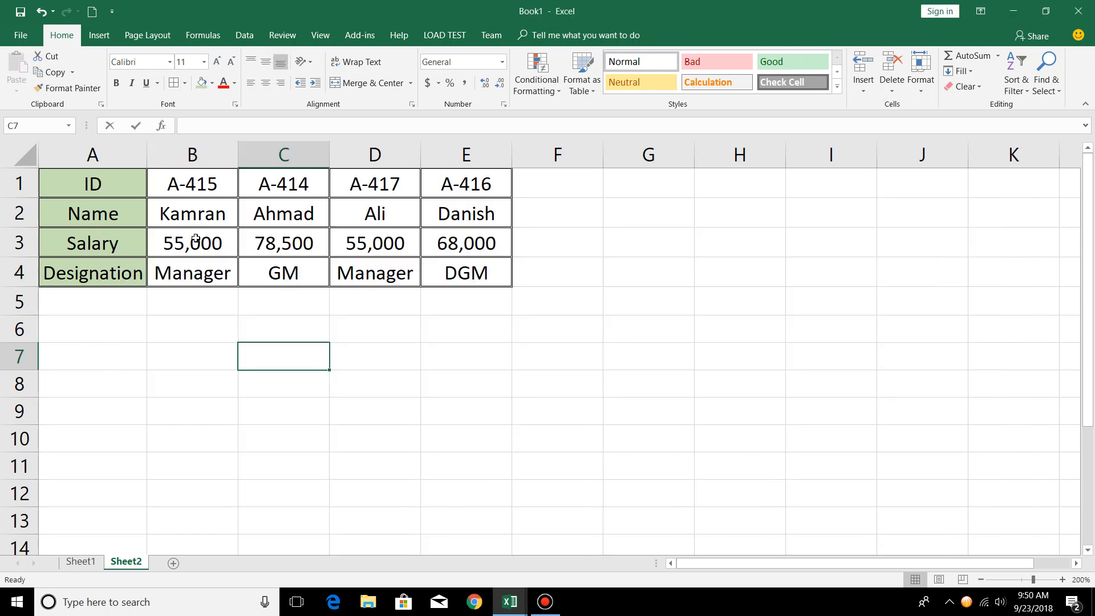
Compare the B3 salary result in Book2 with the salary for the same ID on Sheet2 of Book1.
key("alt+Tab")
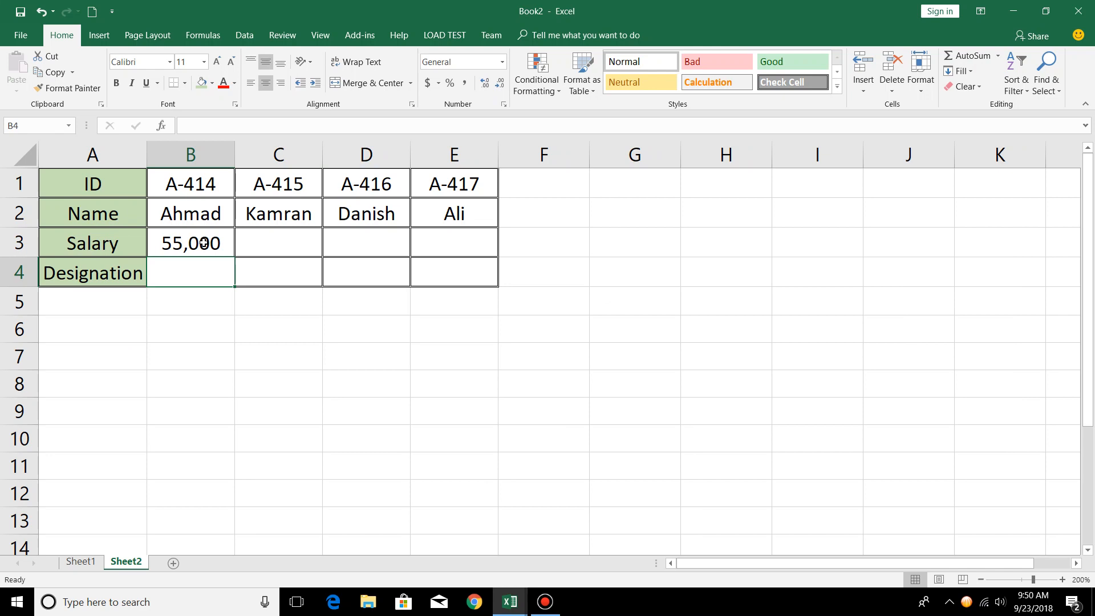
key("alt+Tab")
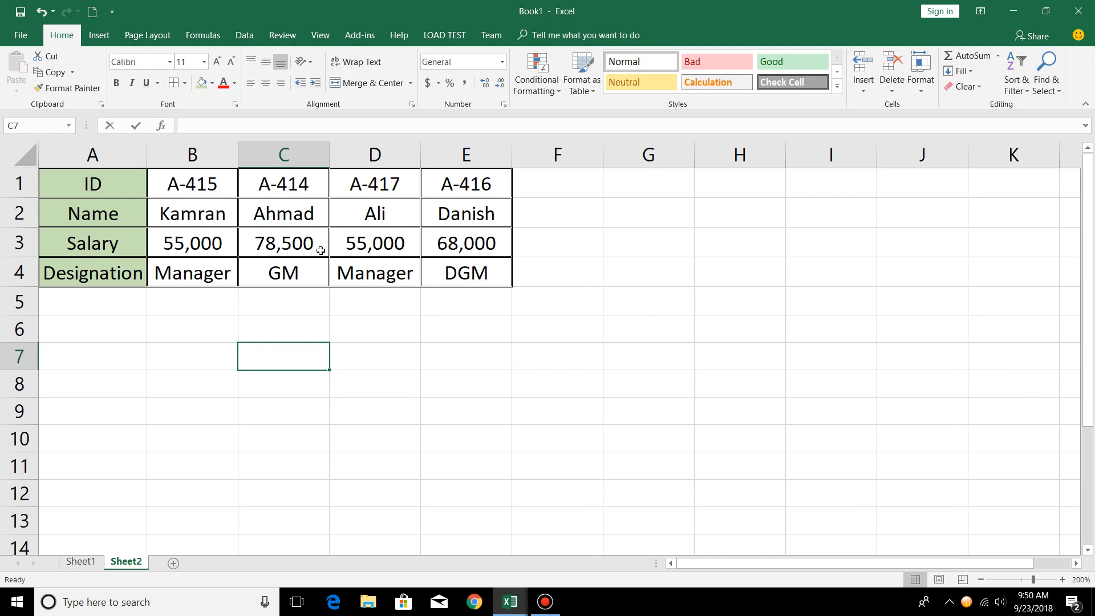
key("alt+Tab")
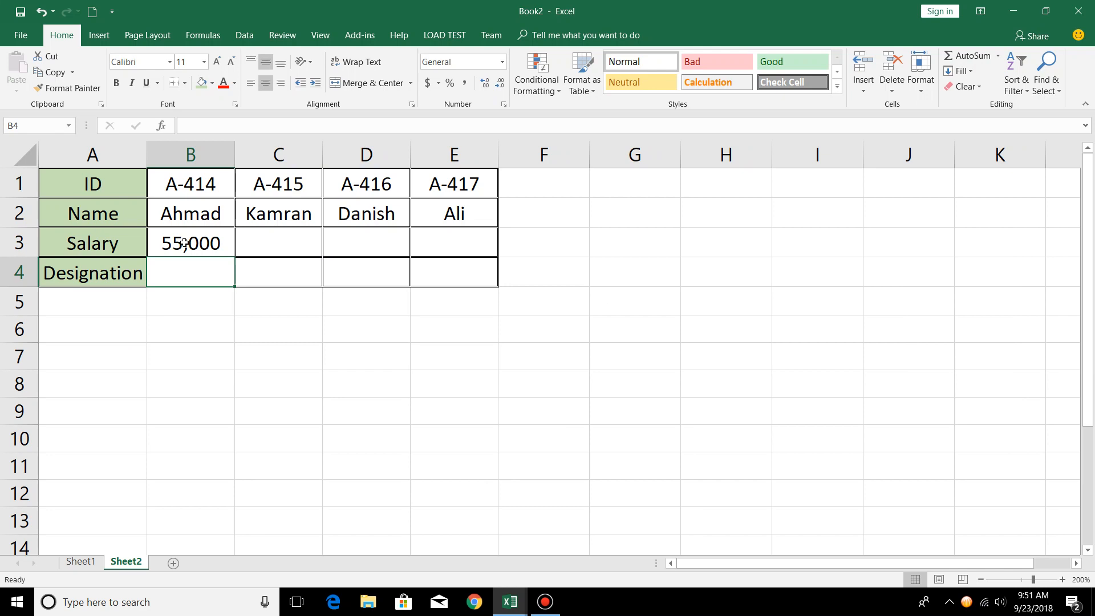
type("=")
key("Escape")
type("=")
key("Escape")
Replace the VLOOKUP in B3 with the start of an HLOOKUP that uses B1 as the lookup value.
left_click(185, 240)
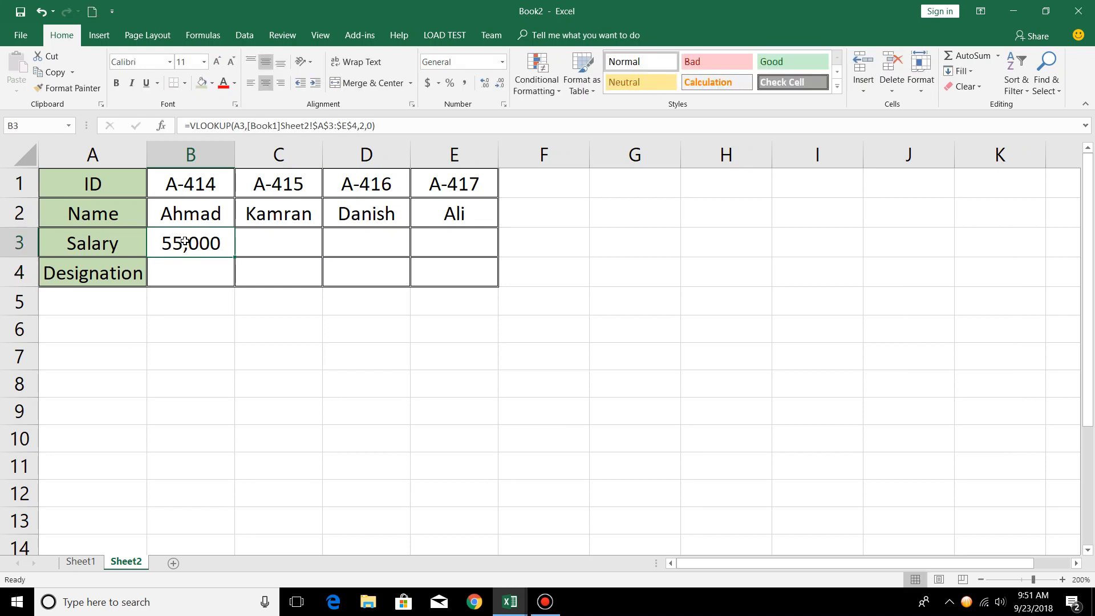
key("Delete")
type("=")
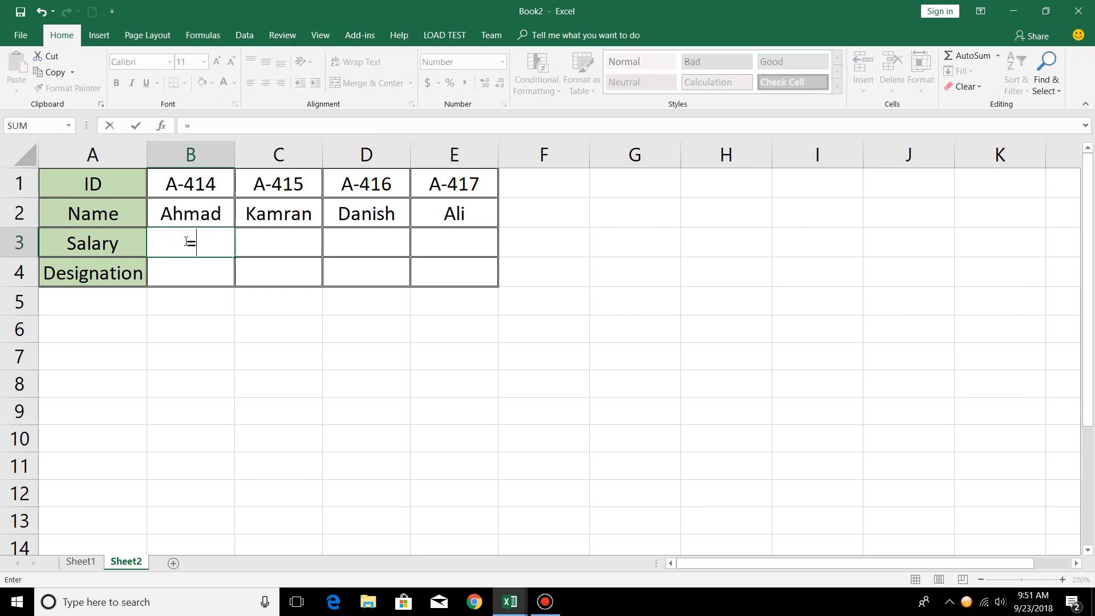
type("hl")
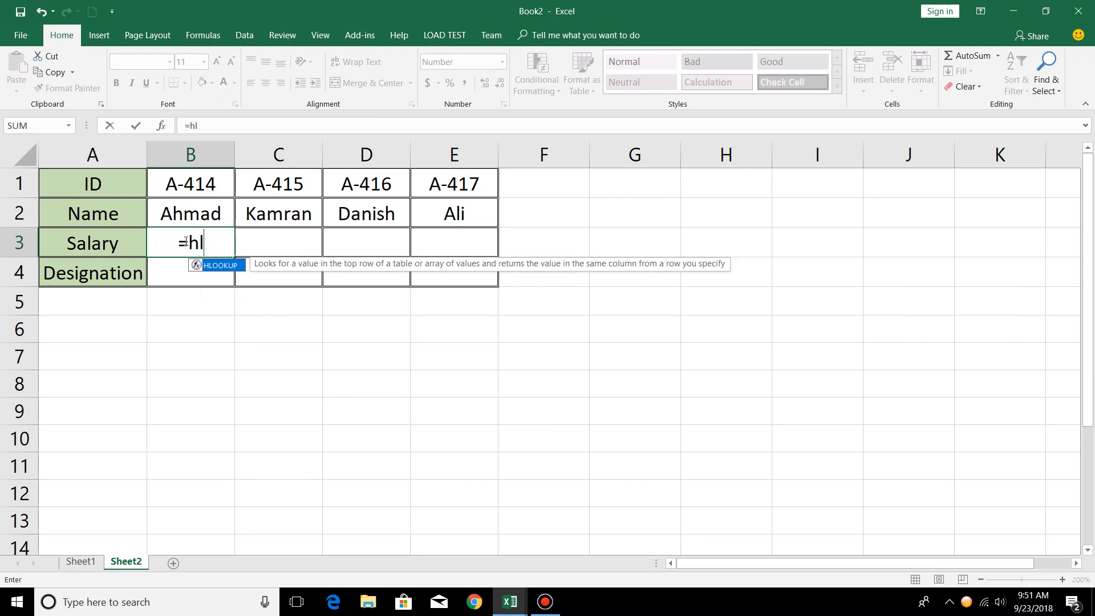
key("Tab")
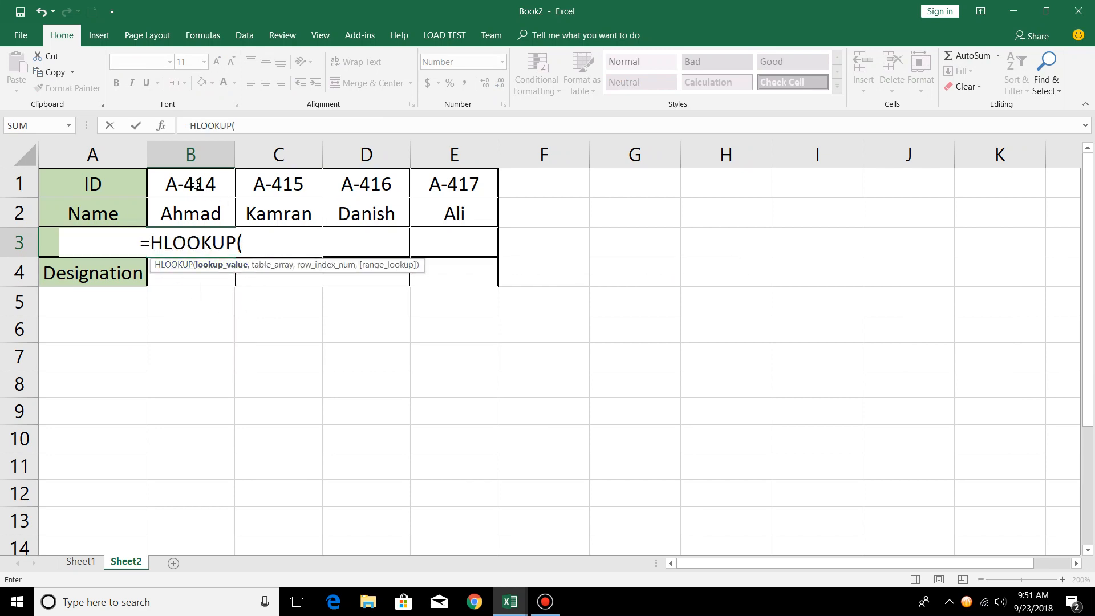
left_click(196, 184)
type(",")
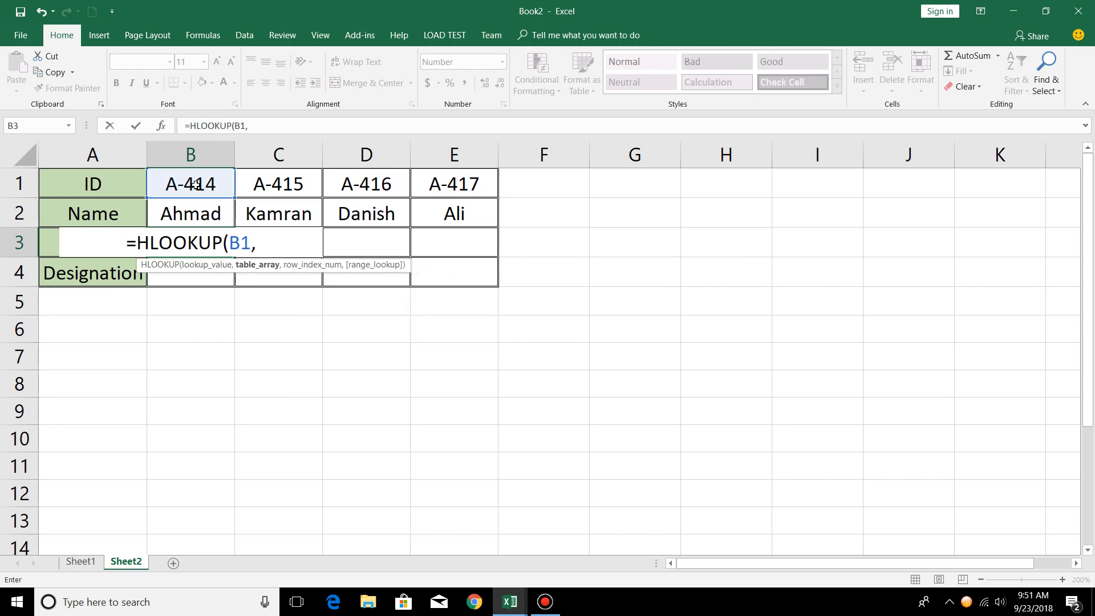
Complete the B3 HLOOKUP with Book1 Sheet2 $B$1:$E$3 as the table, row 3 and exact match 0.
key("ctrl+Tab")
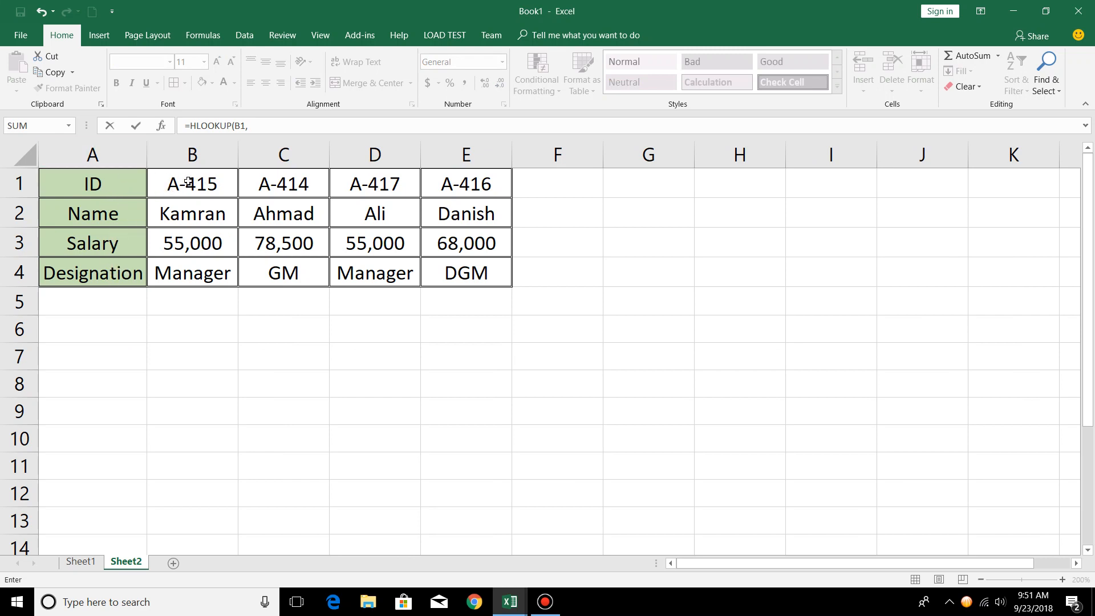
left_click_drag(189, 183, 454, 243)
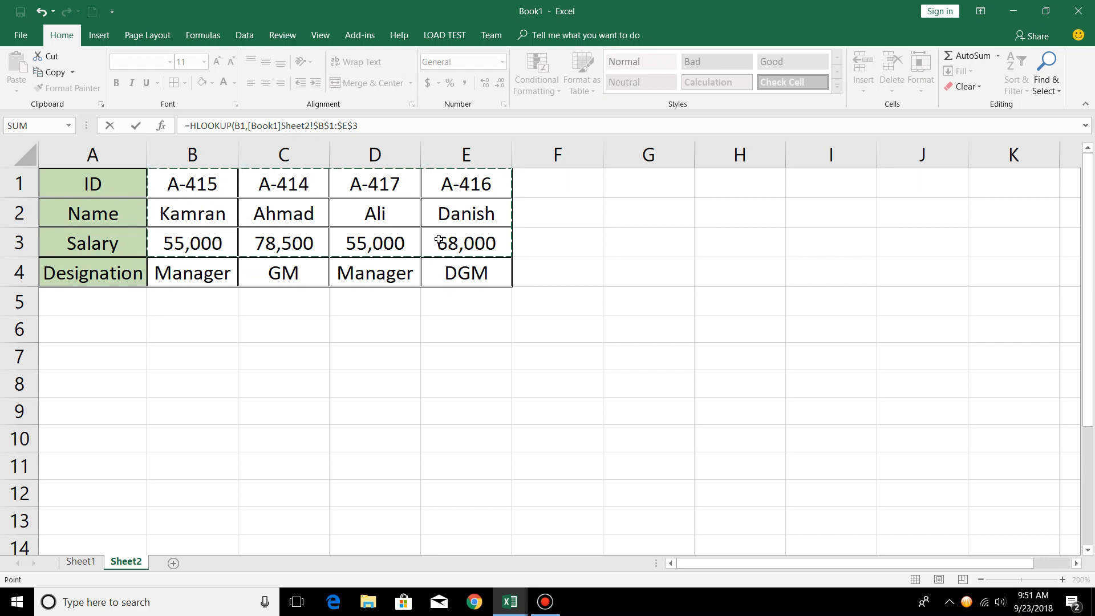
type(",")
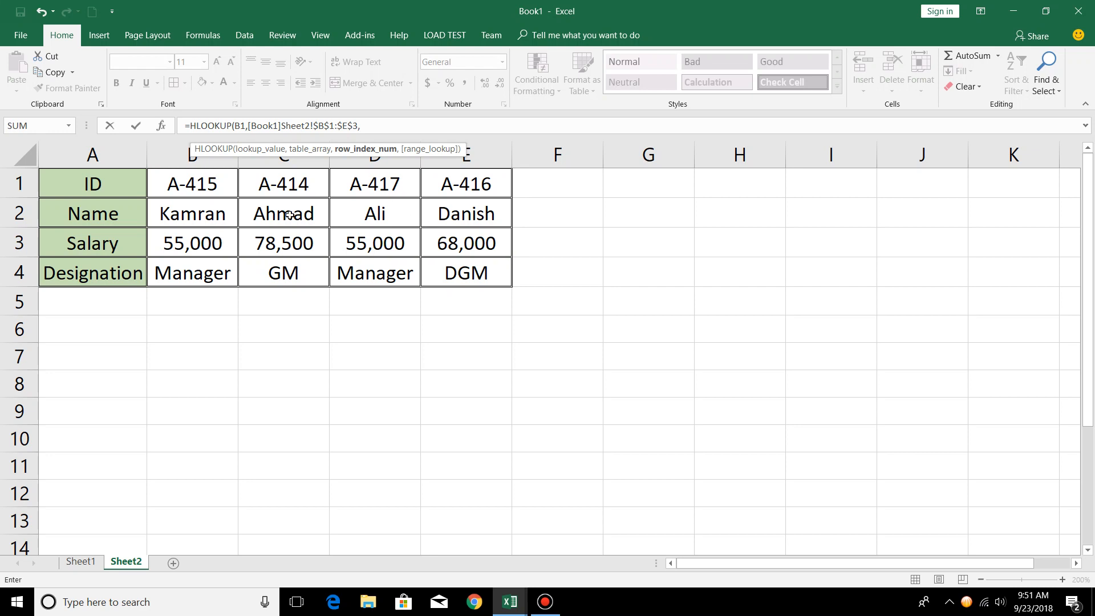
type("3,")
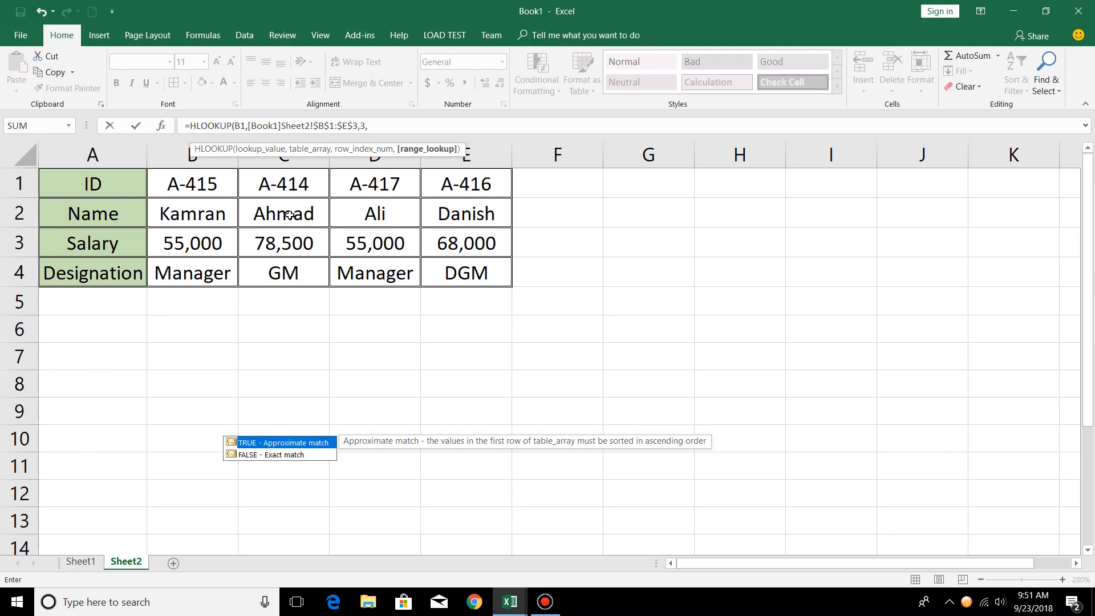
type("0")
key("Return")
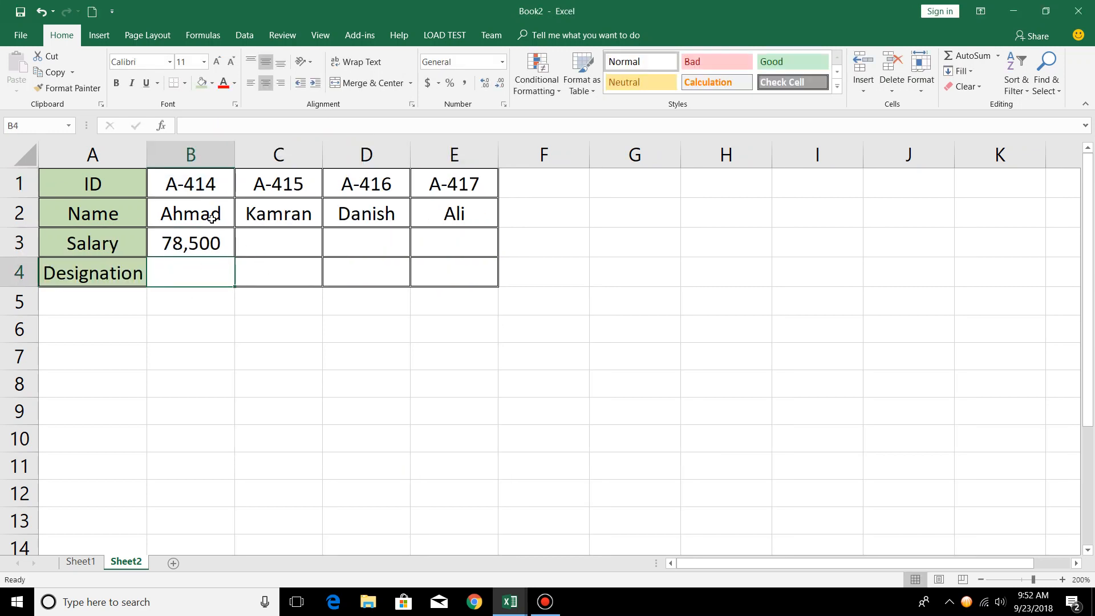
Check the B3 HLOOKUP salary in Book2 against the source table on Sheet2 of Book1.
key("alt+Tab")
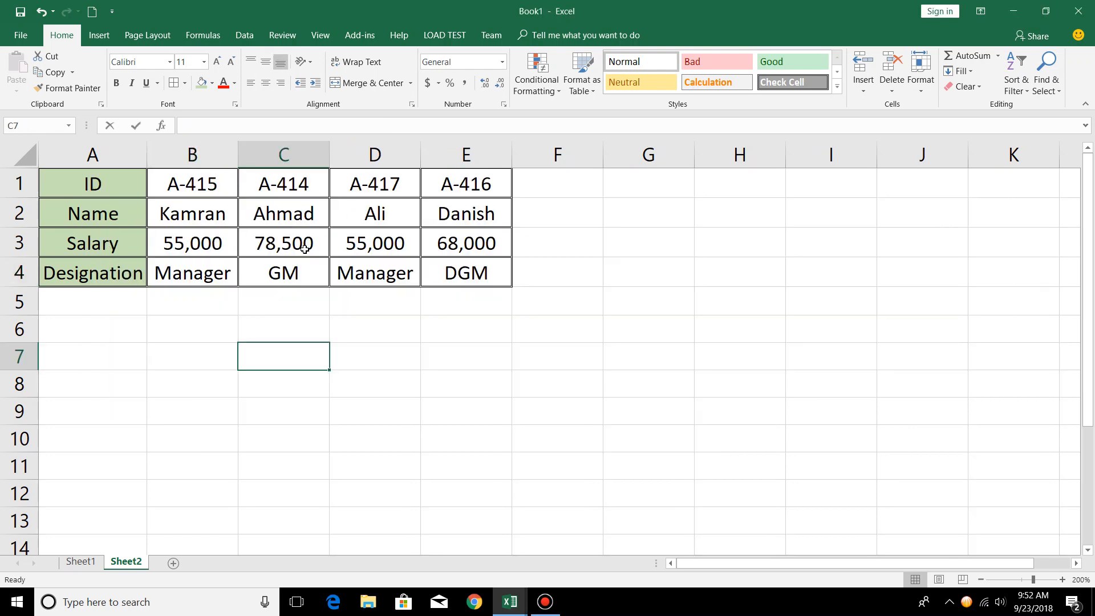
key("alt+Tab")
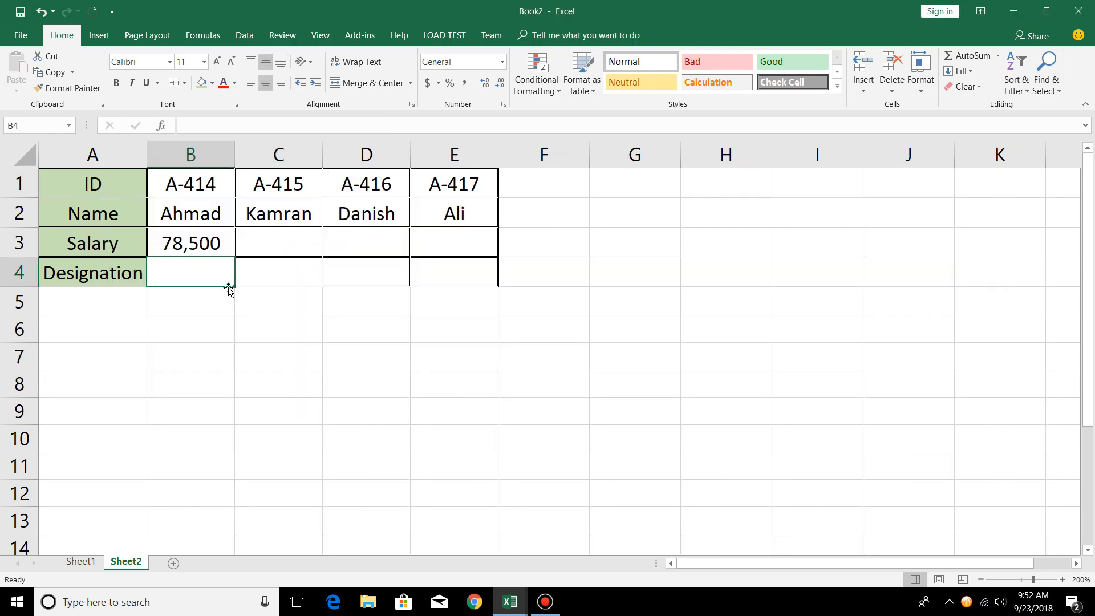
key("alt+Tab")
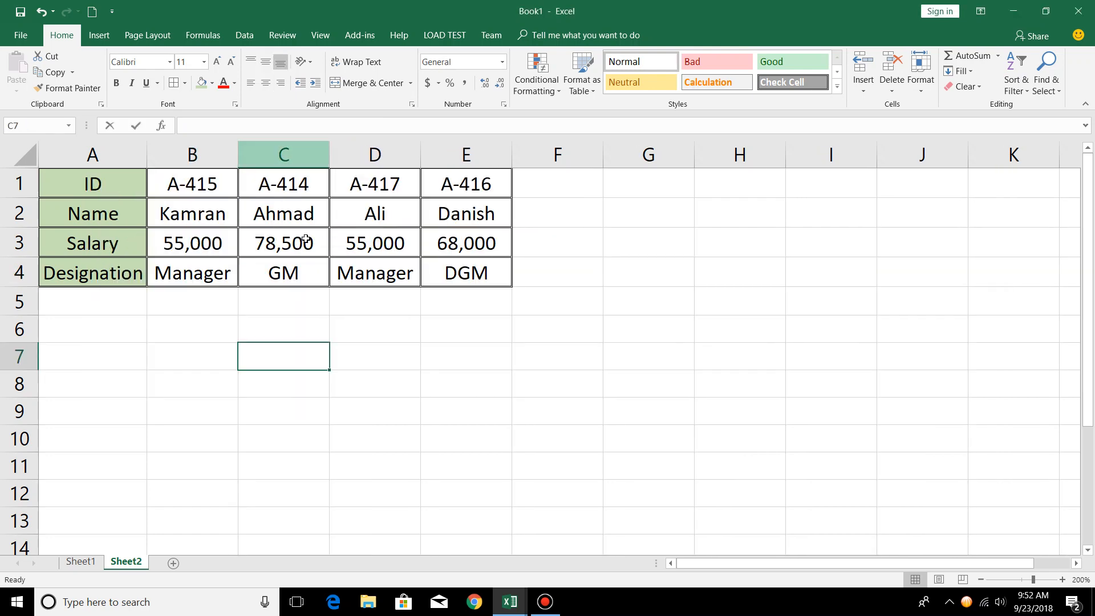
key("alt+Tab")
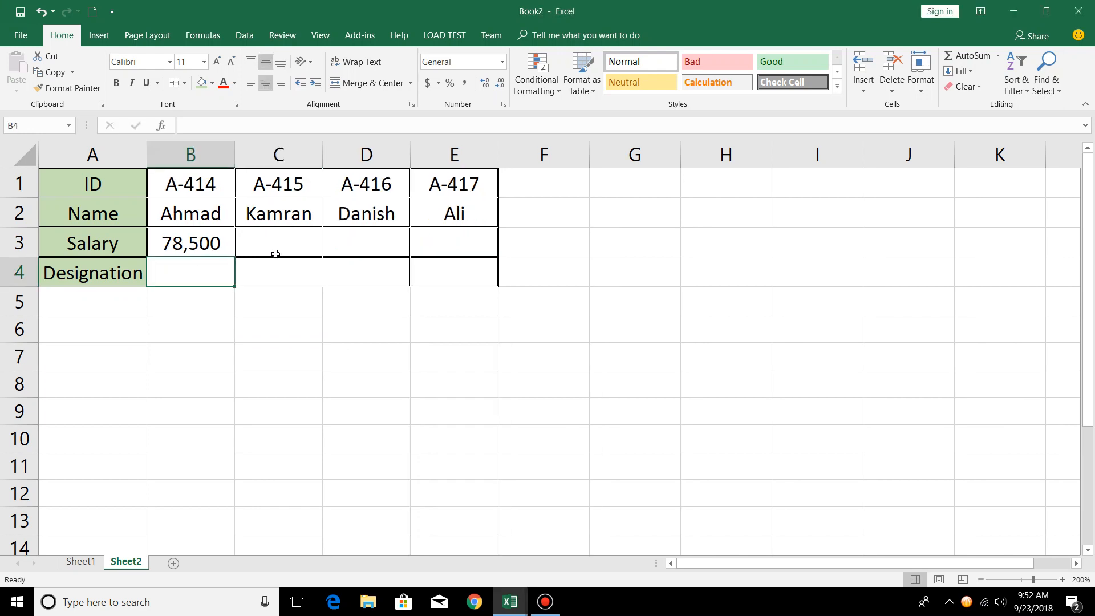
Fill the B3 HLOOKUP formula across to E3 and check the salaries against Sheet2 of Book1.
left_click(229, 249)
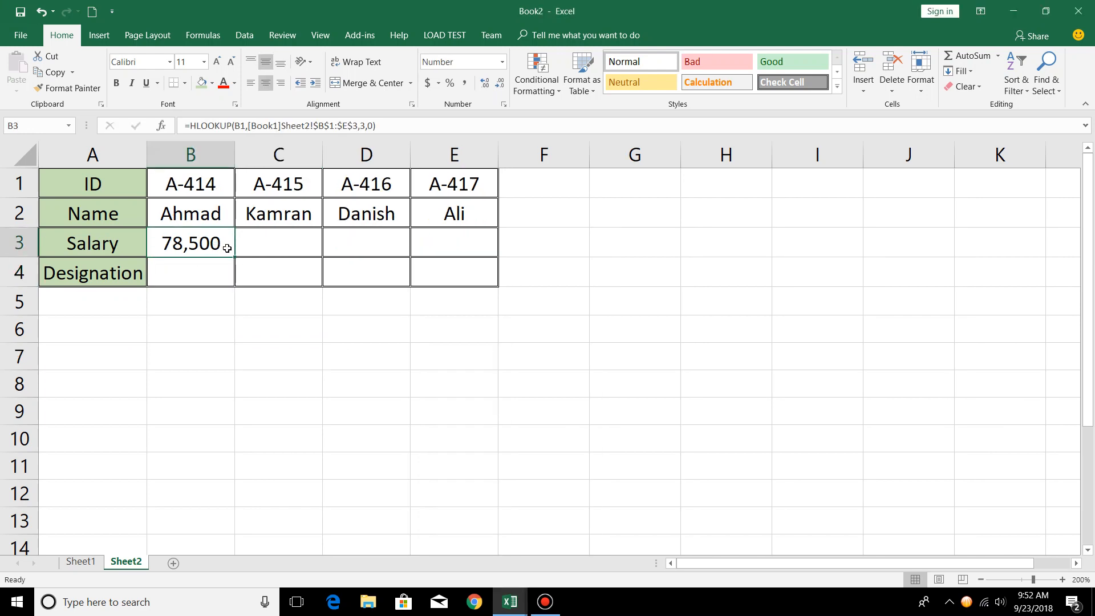
left_click_drag(233, 256, 479, 254)
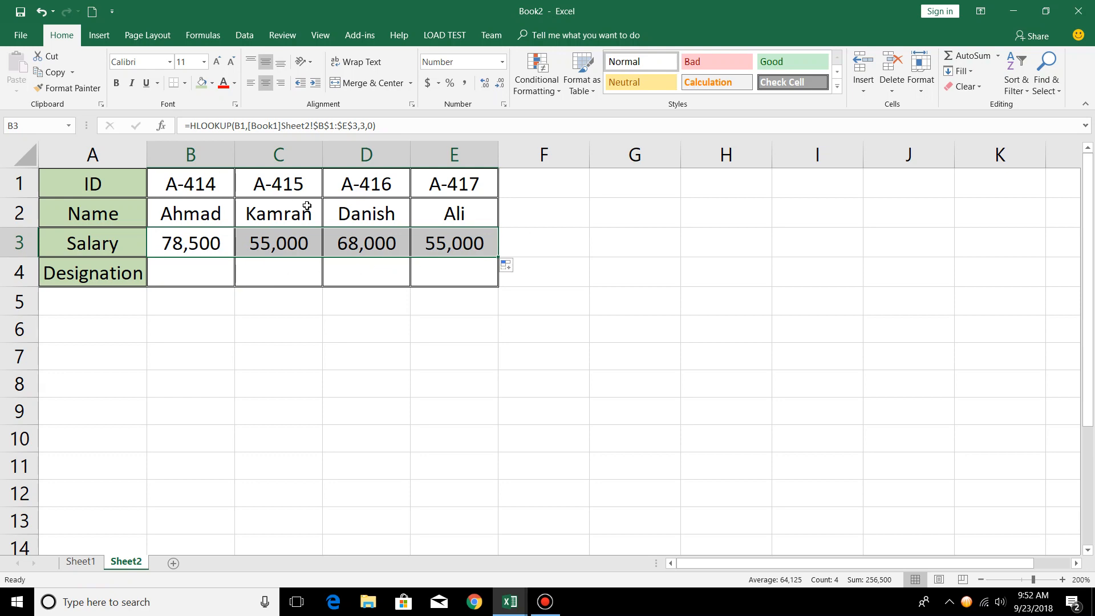
key("alt+Tab")
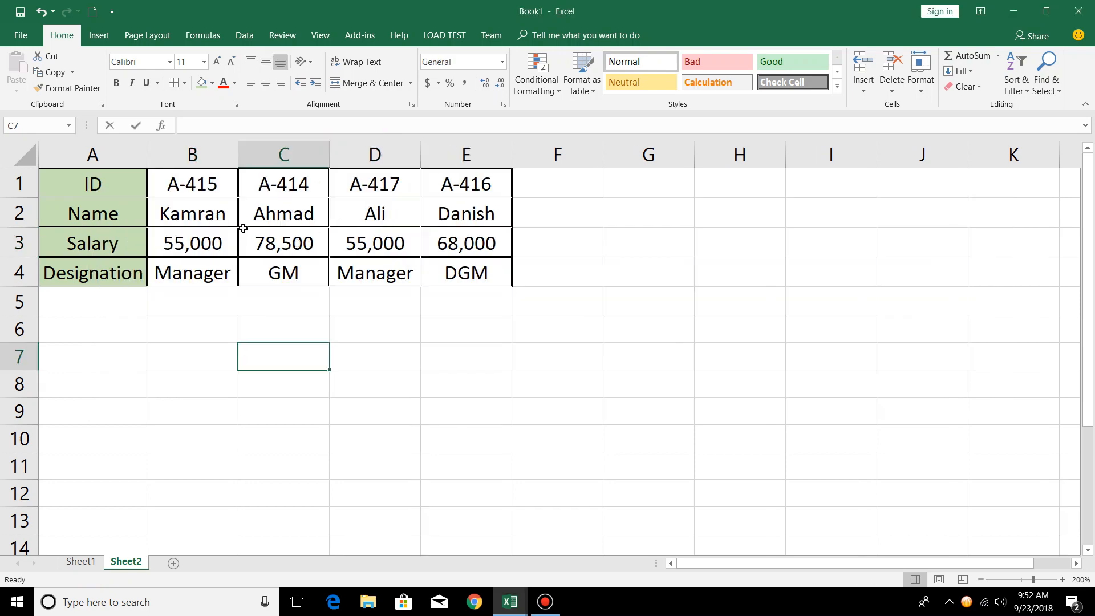
key("alt+Tab")
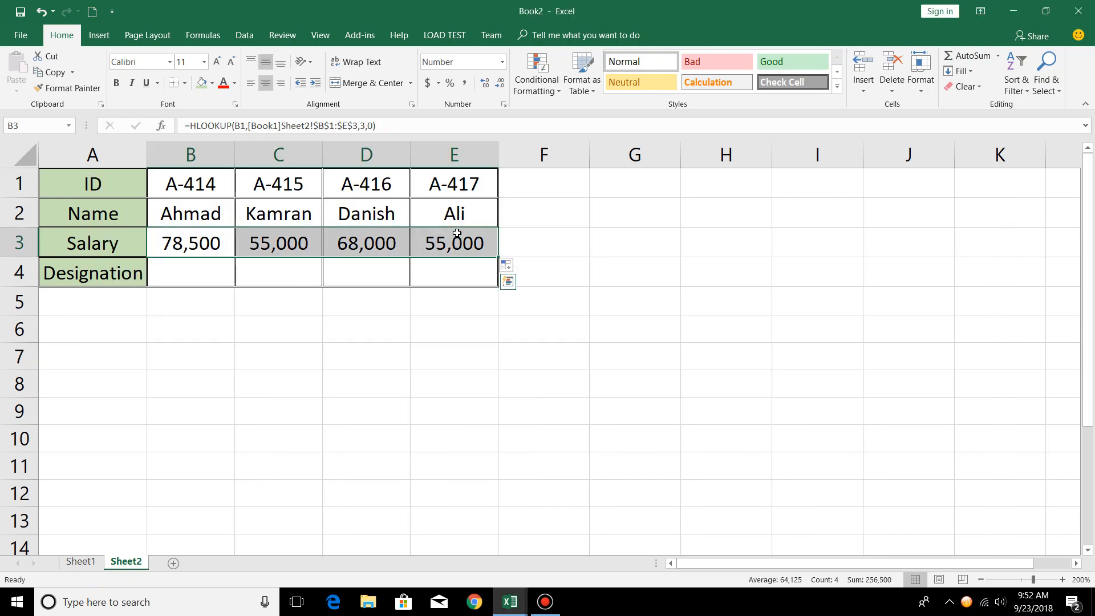
key("alt+Tab")
key("alt+Tab")
left_click(350, 285)
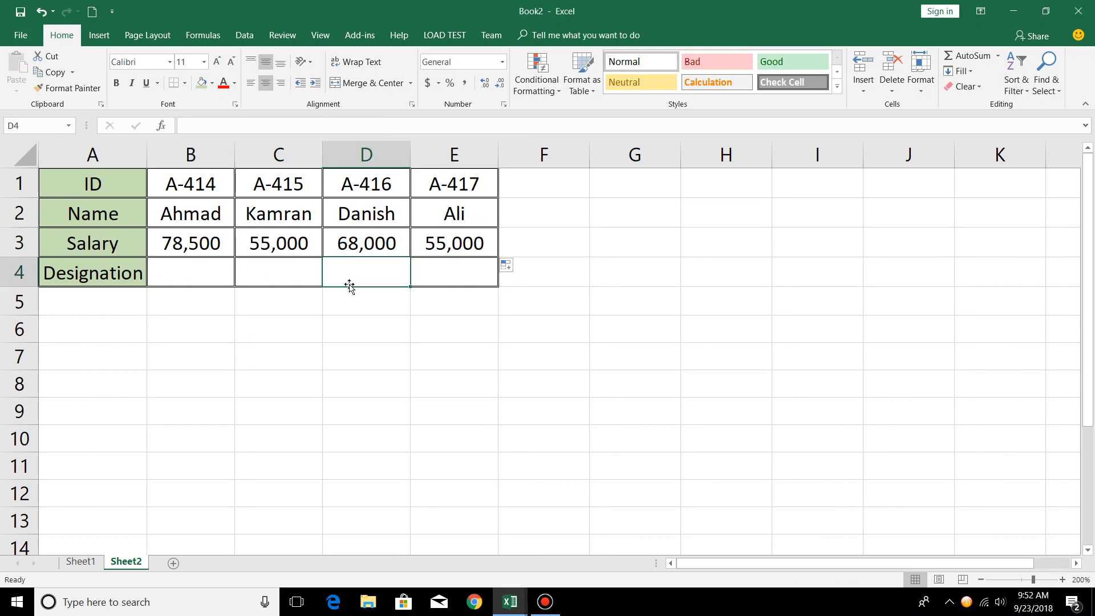
Start an HLOOKUP in B4 of Book2's Sheet2 that uses B1 as the lookup value.
left_click(187, 270)
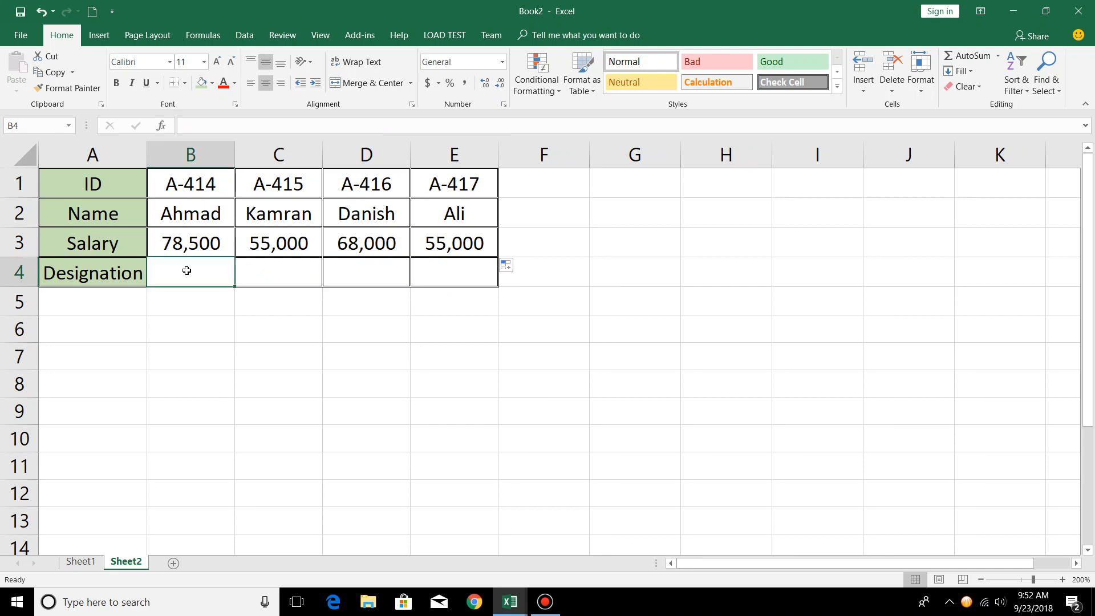
type("=")
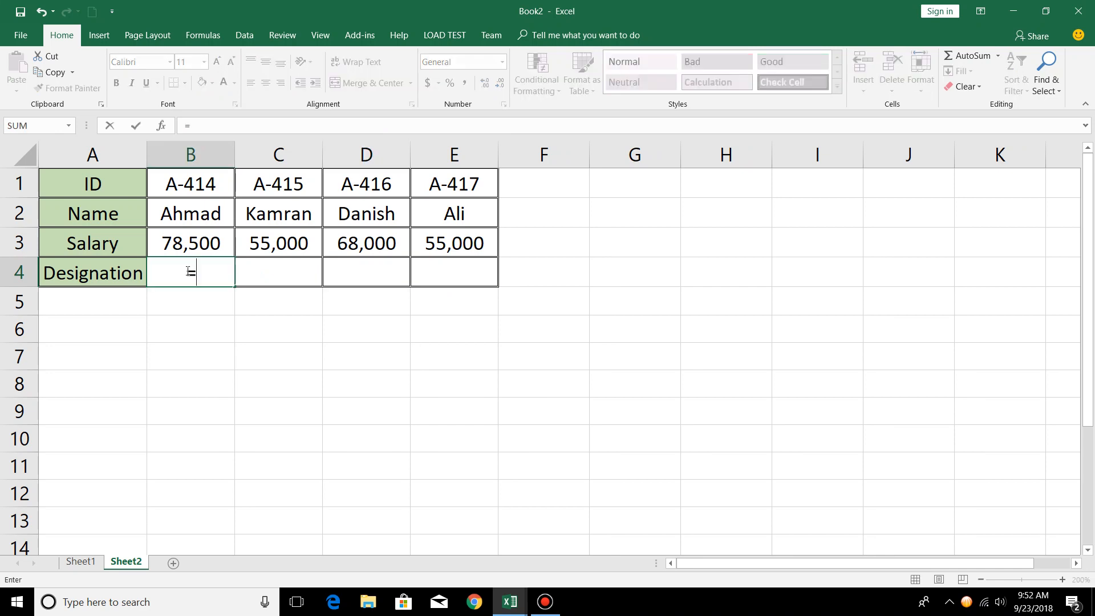
type("hl")
key("Tab")
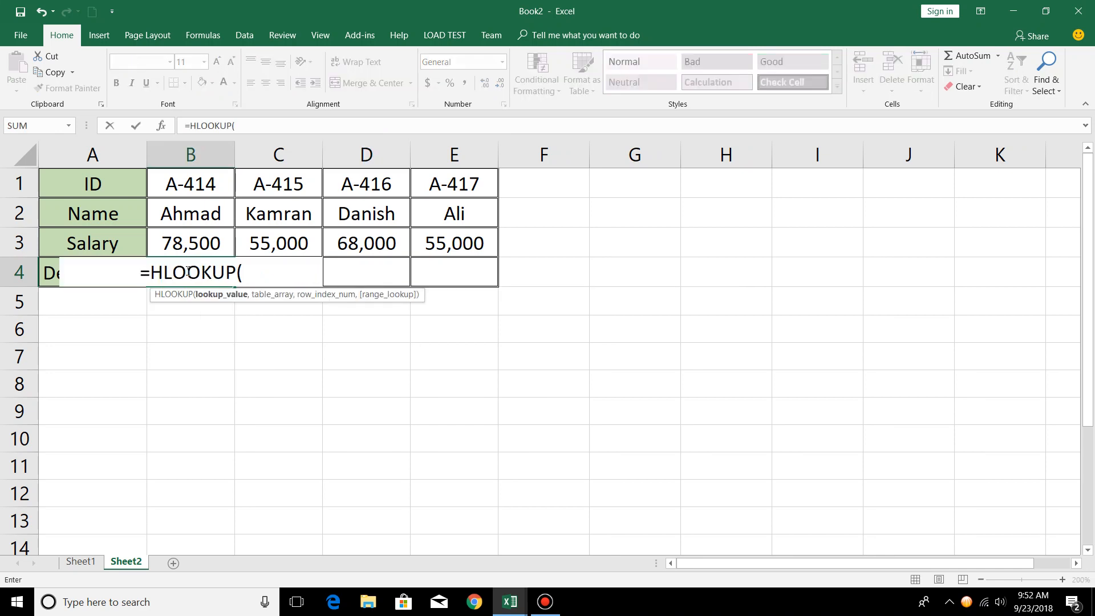
key("Up")
key("Up")
key("Up")
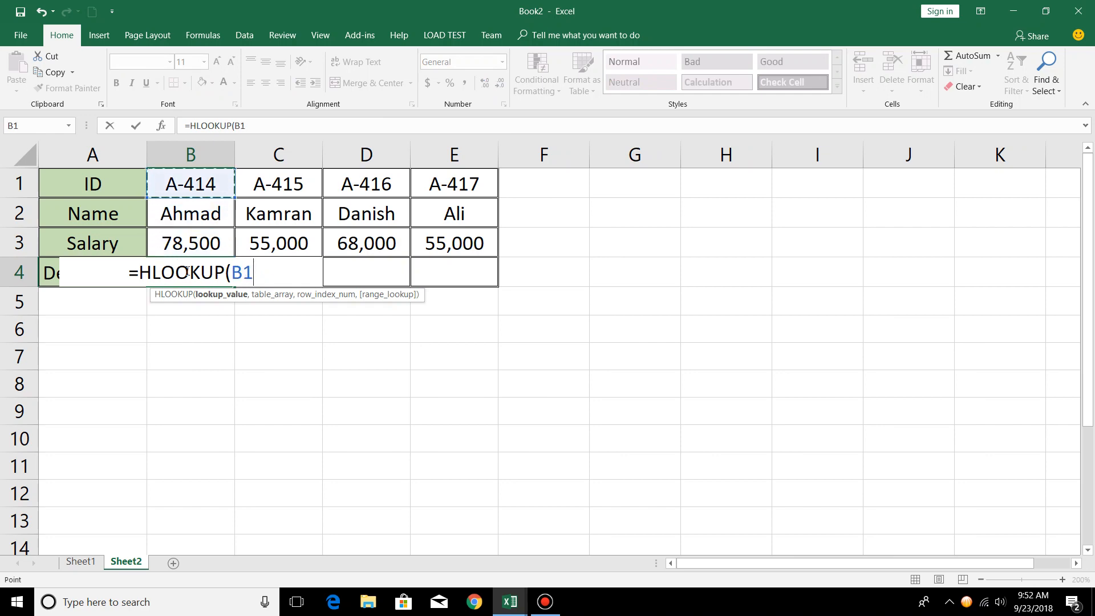
type(",")
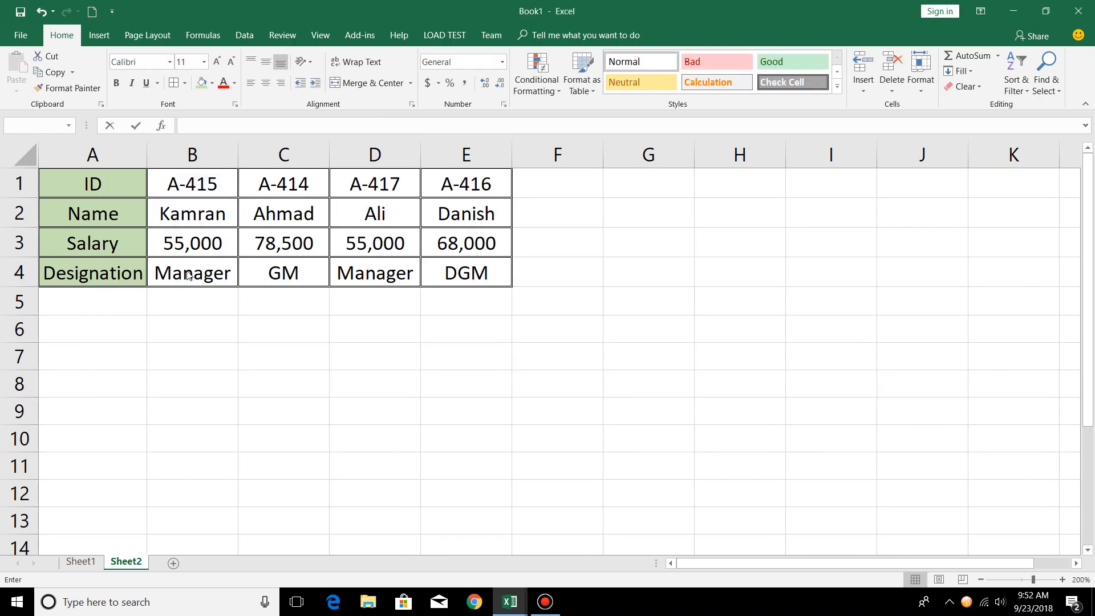
Complete the B4 HLOOKUP with Book1 Sheet2 $B$1:$E$4 as the table, row 4 and exact match 0.
key("Right")
key("Right")
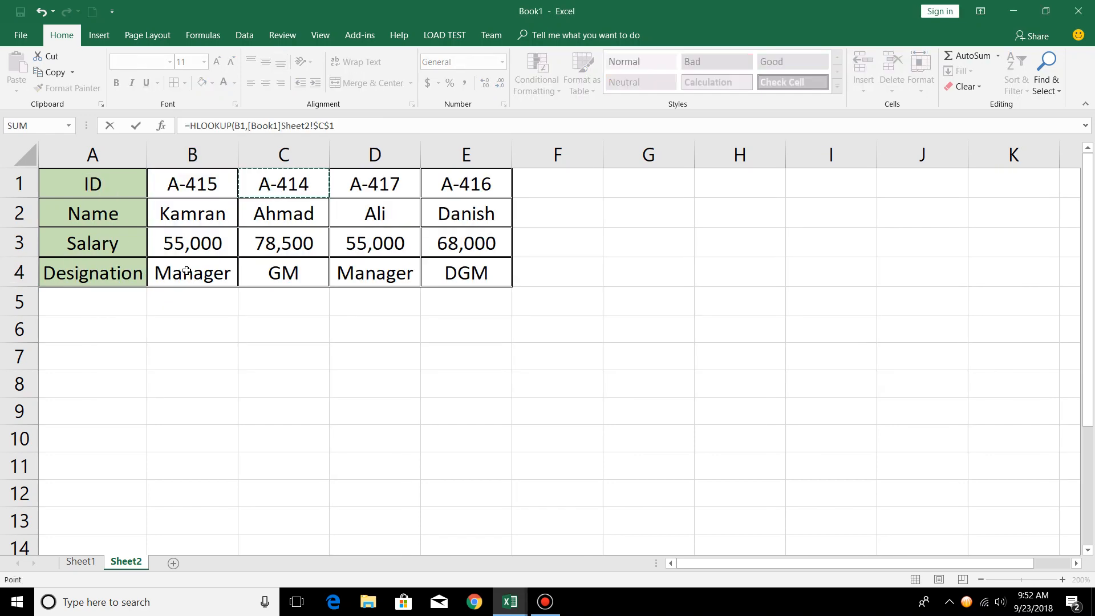
key("Left")
key("shift+Down")
key("shift+Down")
key("shift+Down")
key("shift+Right")
key("shift+Right")
key("shift+Right")
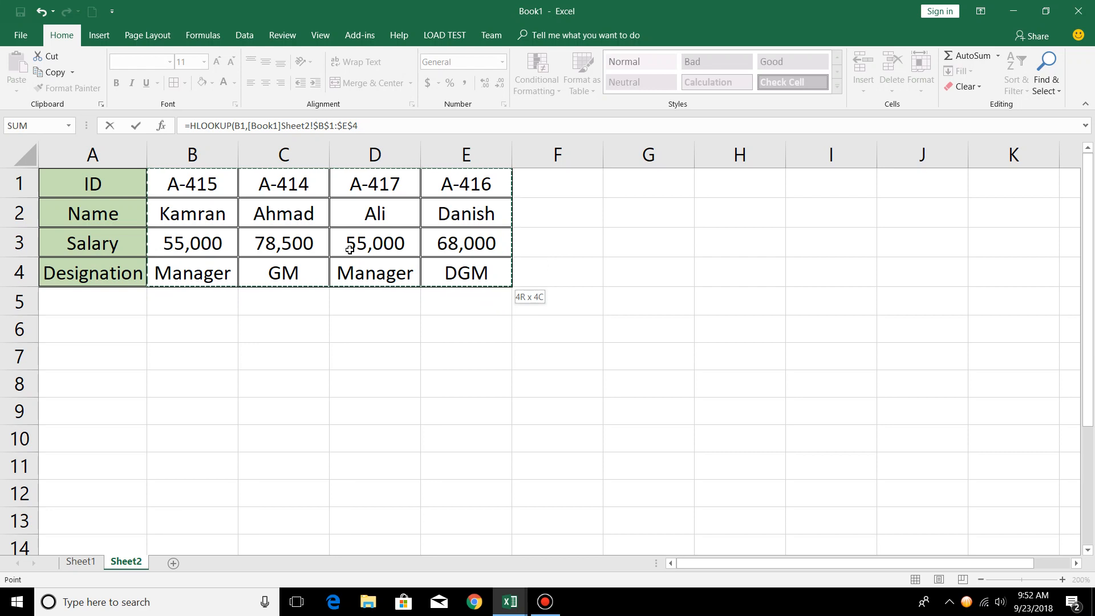
type(",")
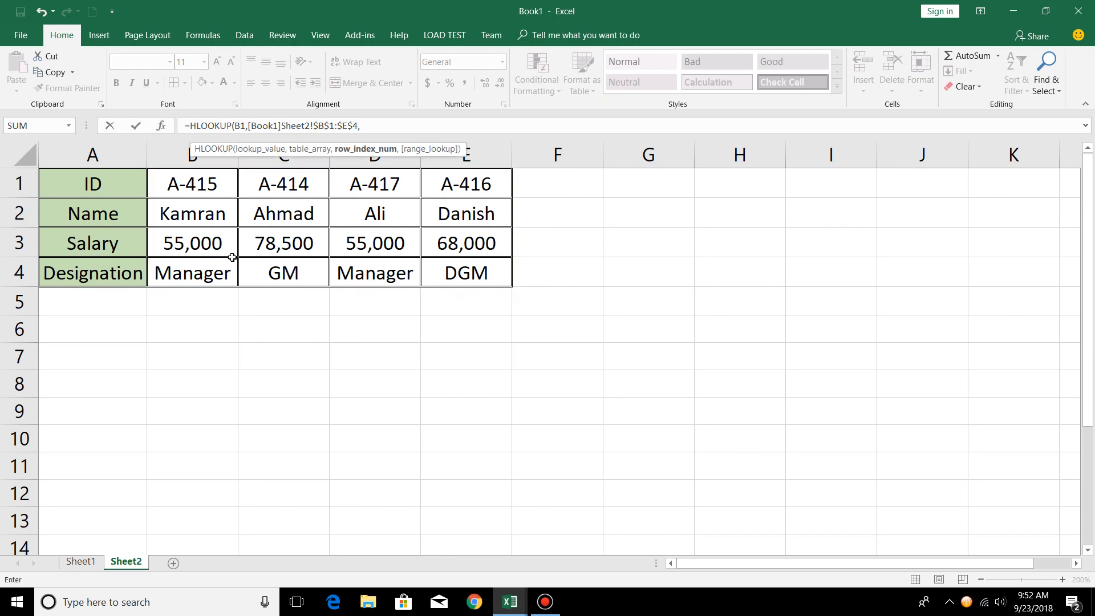
type("4,0")
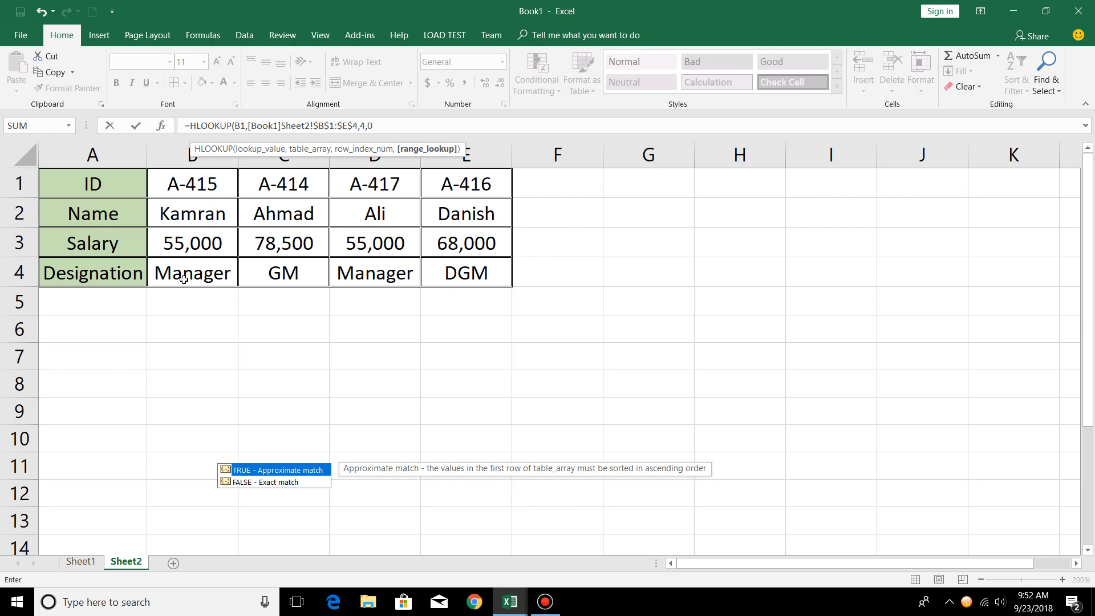
key("Return")
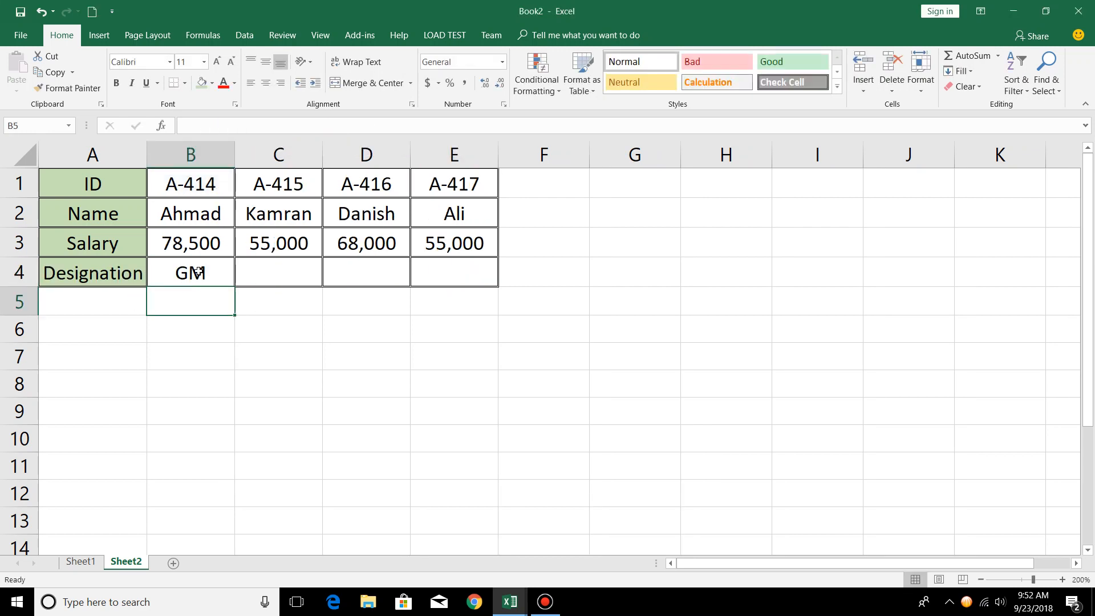
Fill the B4 HLOOKUP formula across the Designation row to E4.
left_click(198, 273)
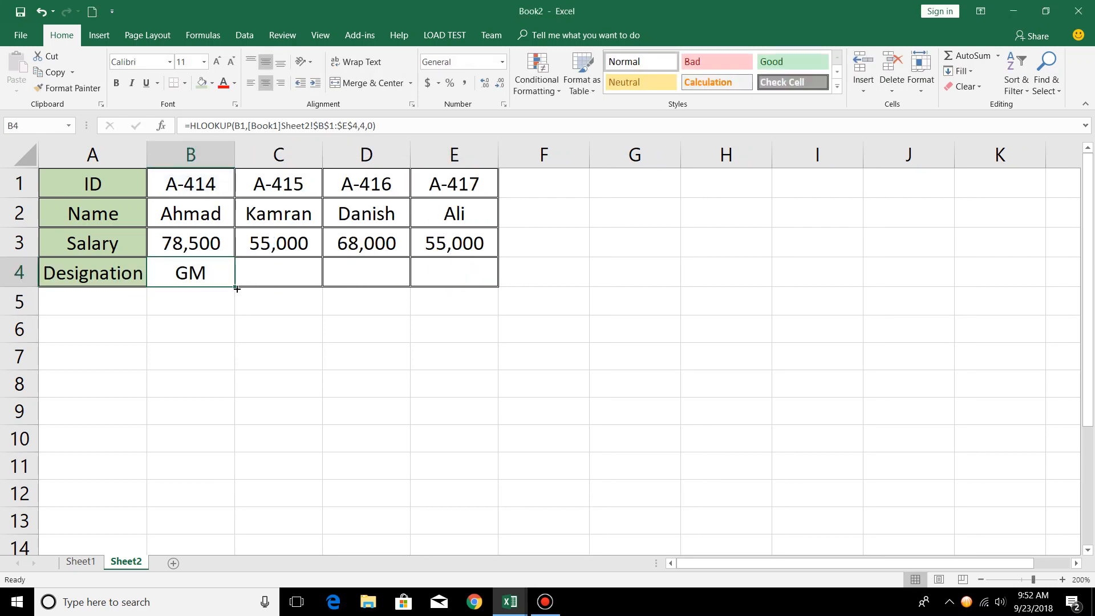
left_click_drag(236, 286, 502, 286)
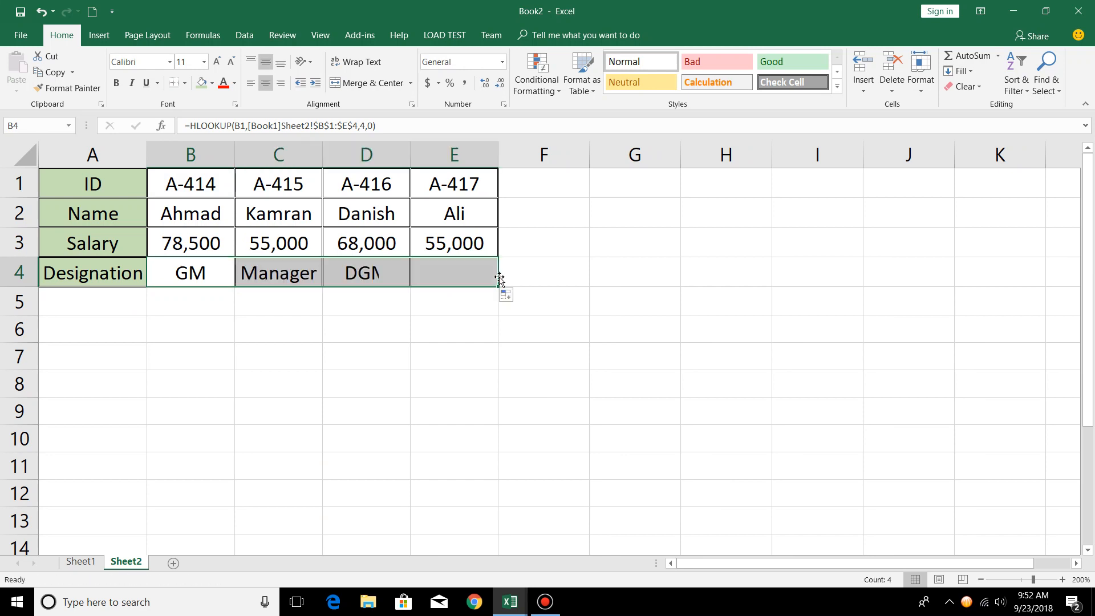
left_click(265, 337)
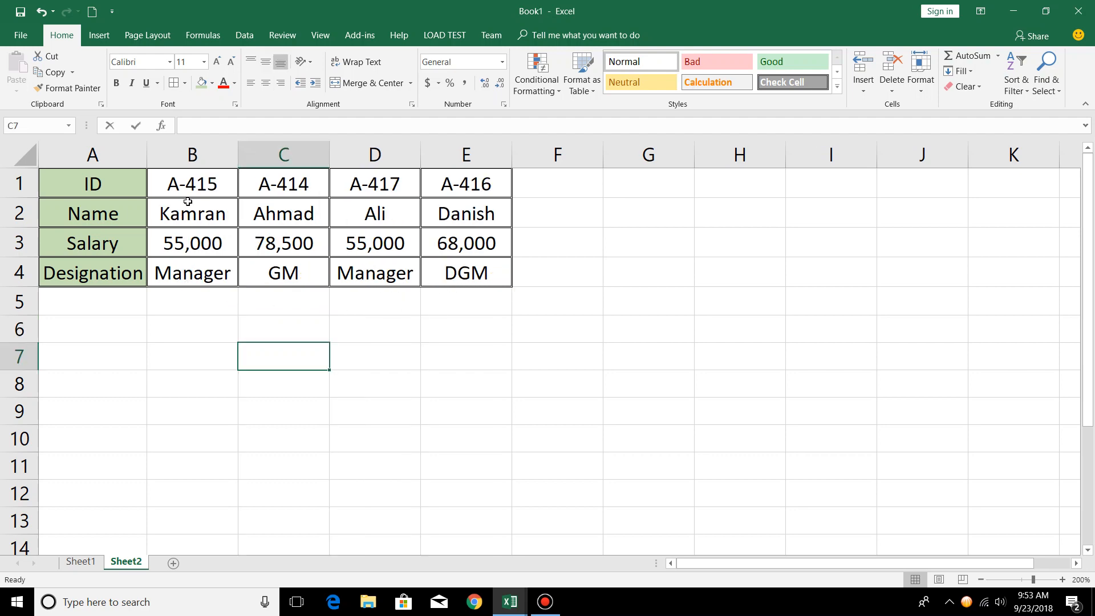
Compare the Designation row in Book2 with the source table on Sheet2 of Book1, and inspect the formula in D4.
key("alt+Tab")
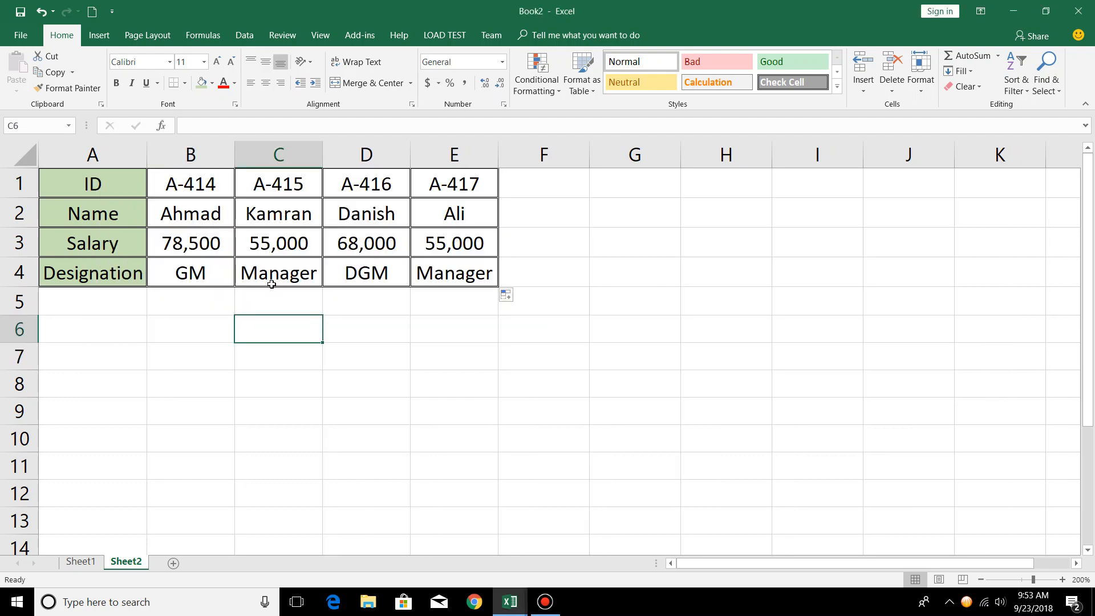
key("alt+Tab")
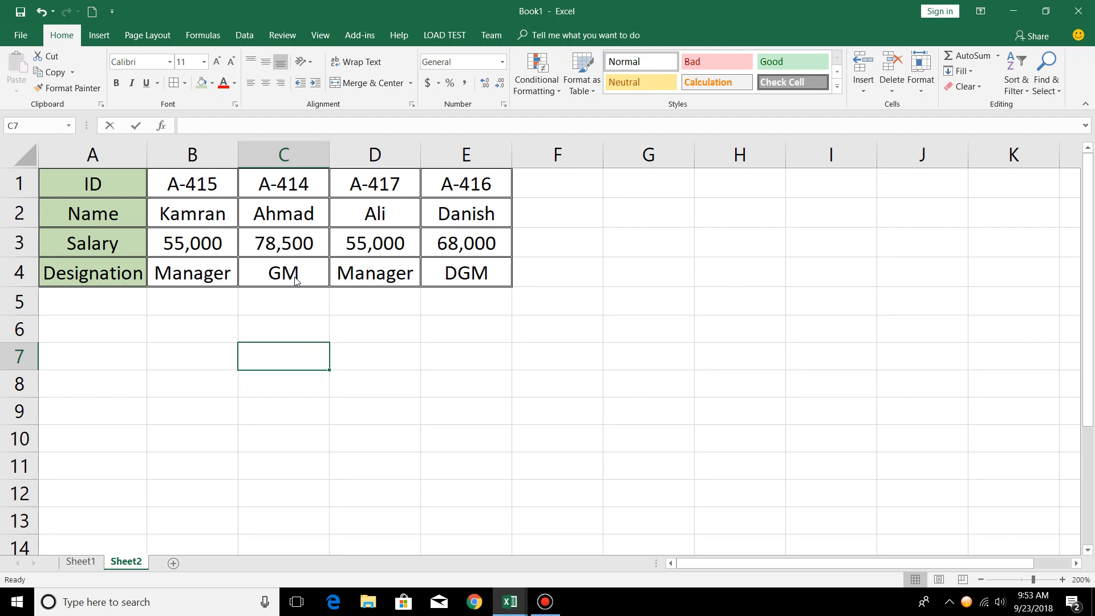
key("alt+Tab")
key("alt+Tab")
key("alt+Tab")
key("alt+Tab")
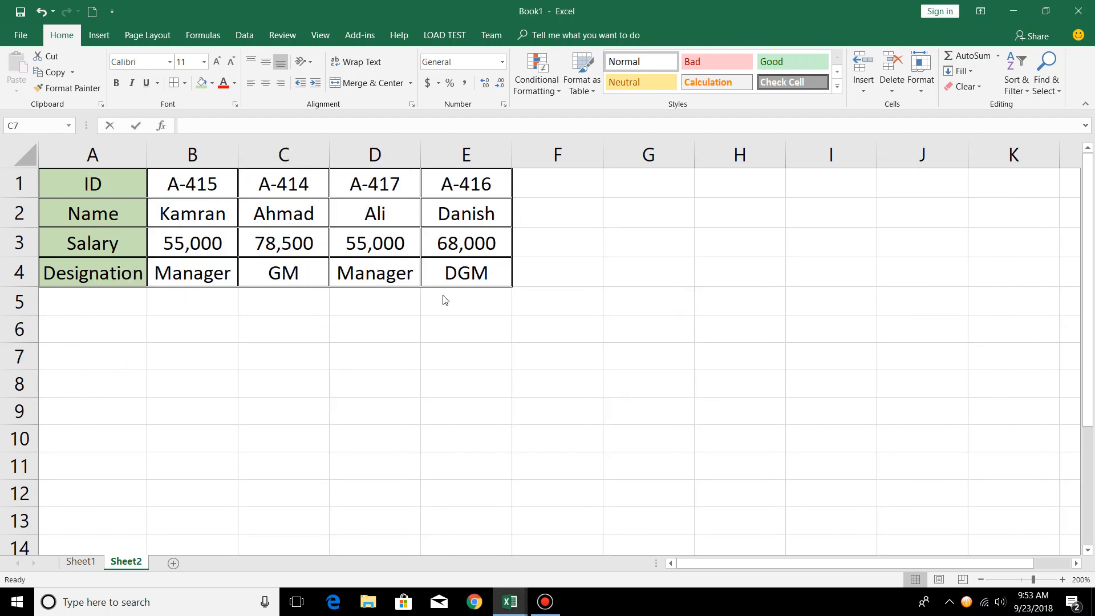
key("alt+Tab")
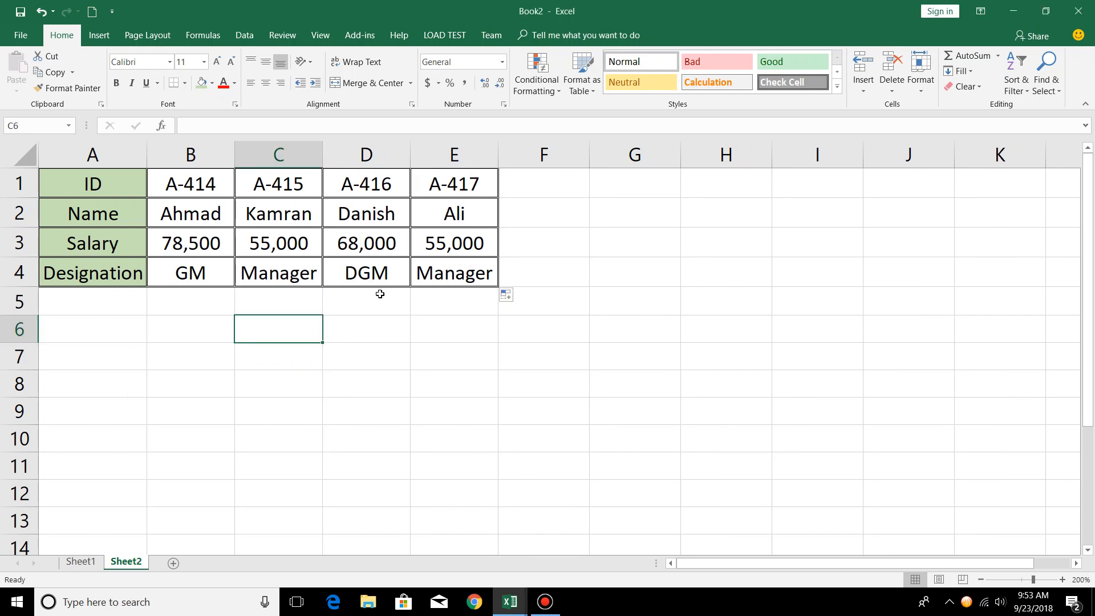
left_click(372, 286)
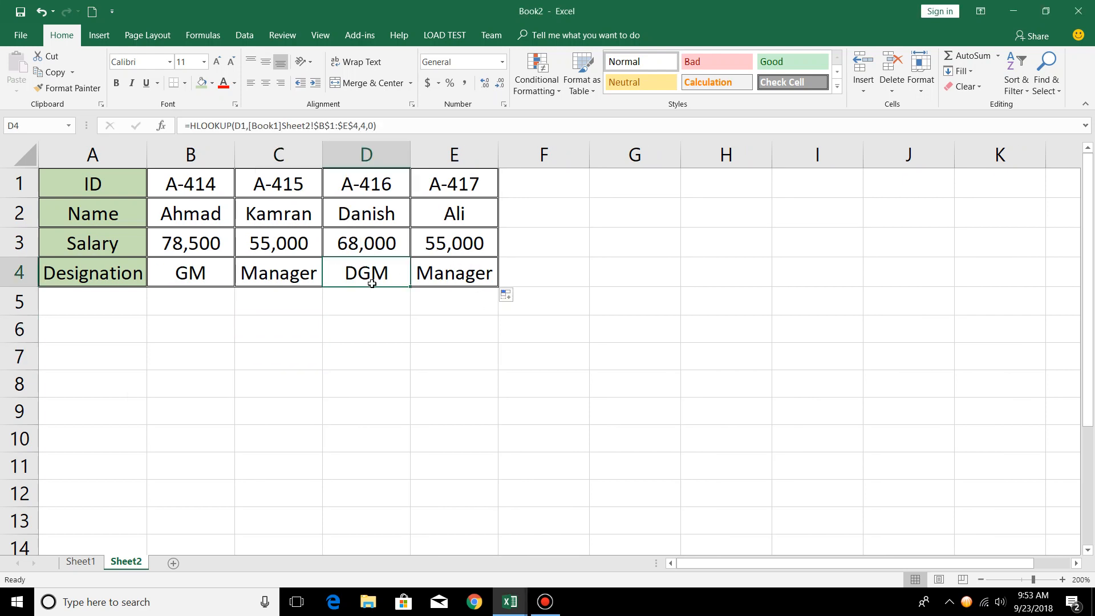
Deselect the Designation cell and minimize the workbook windows to show the desktop.
left_click(184, 319)
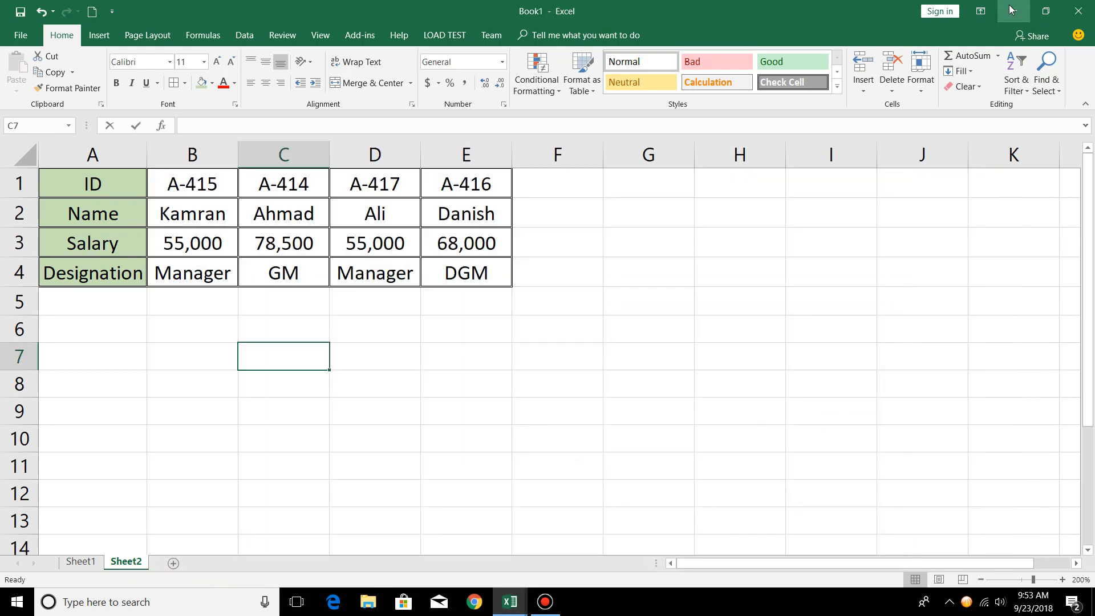
left_click(1009, 9)
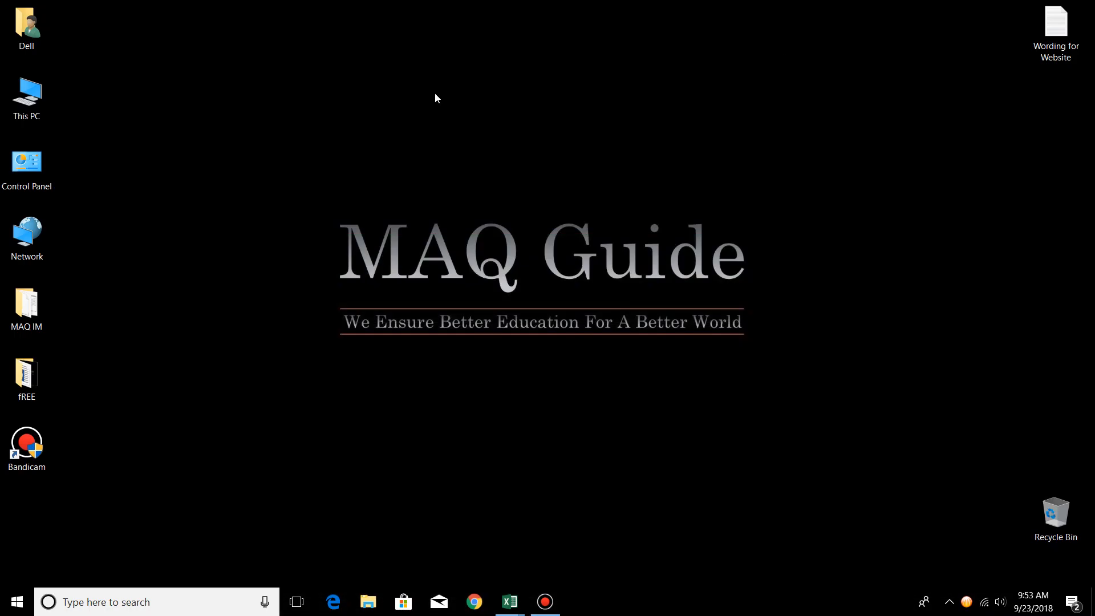